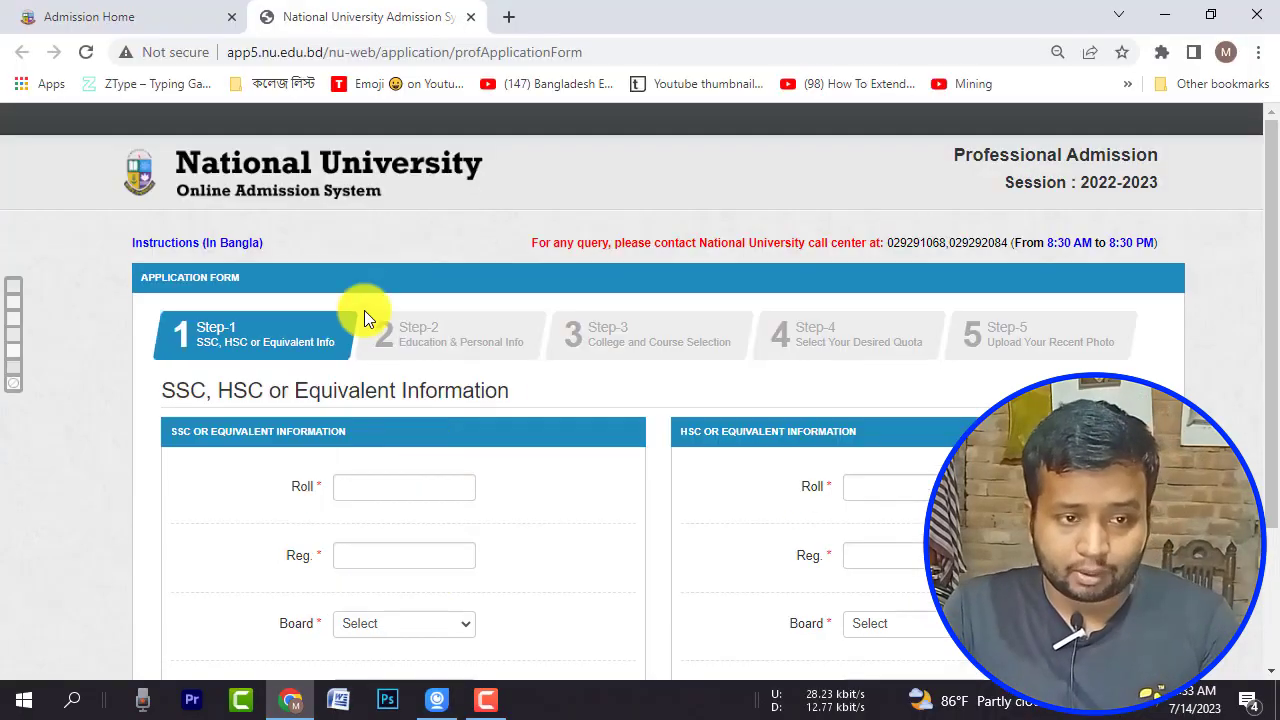
Step: Open a new browser tab showing the Google start page
{"action": "left_click", "coordinate": [491, 16]}
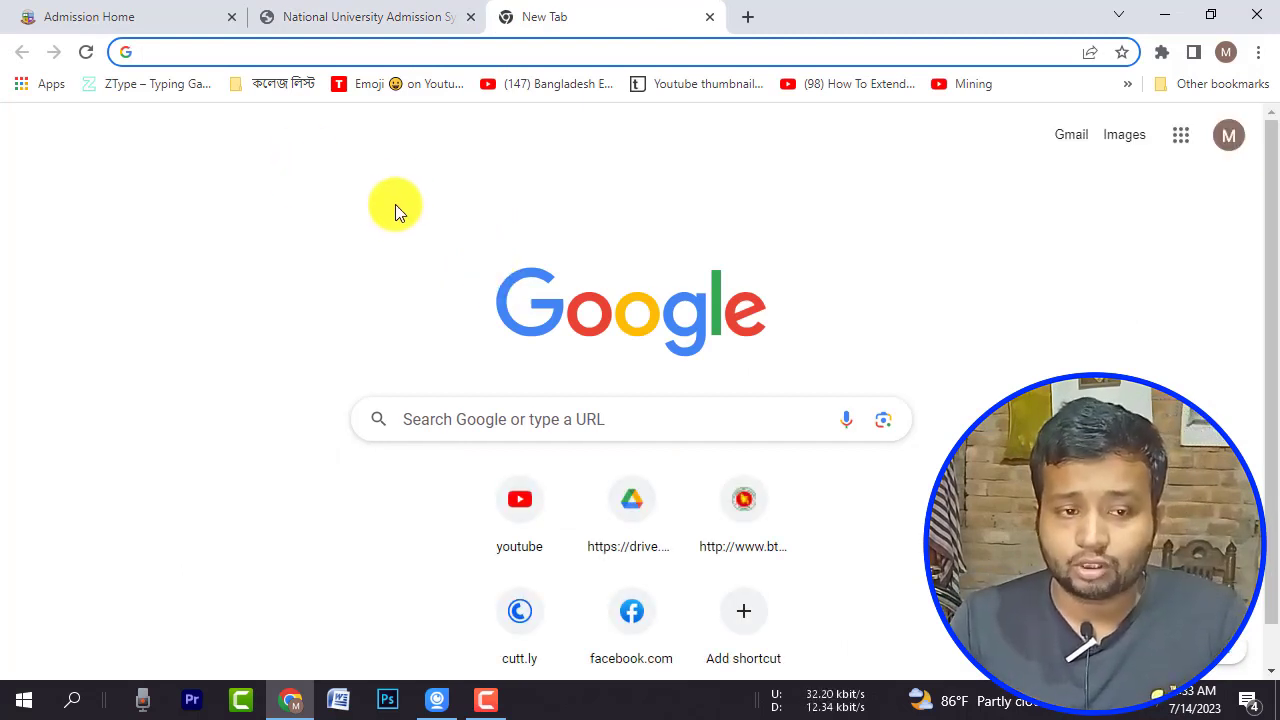
Step: Download the admission circular HPROF_Circular_3.pdf from Admission Home, view it in Chrome, and return to the new tab
{"action": "left_click", "coordinate": [170, 16]}
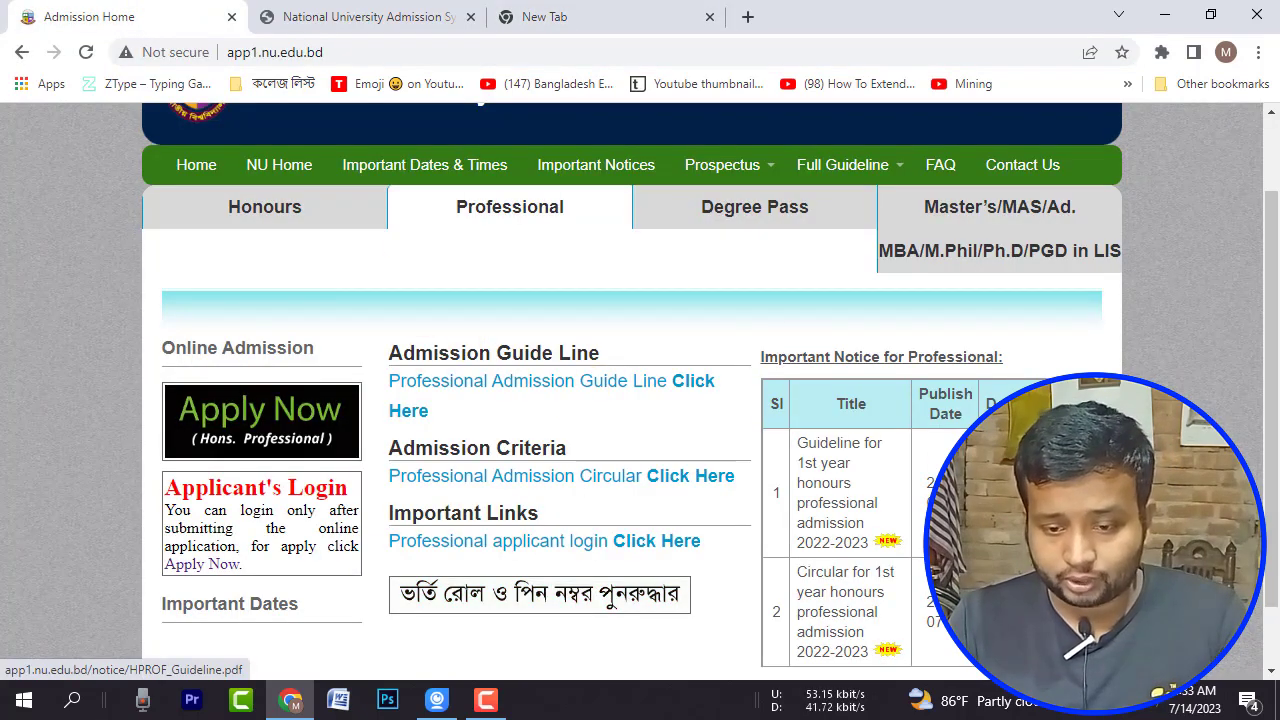
{"action": "left_click", "coordinate": [1000, 495]}
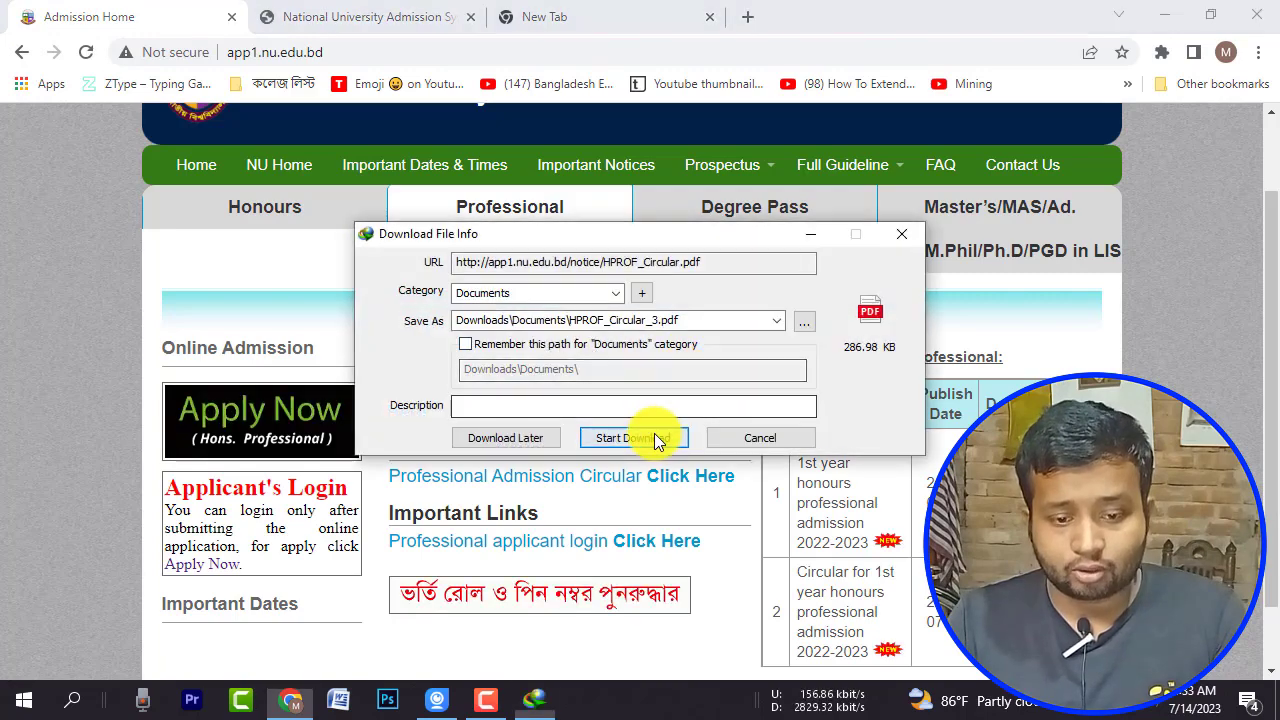
{"action": "left_click", "coordinate": [654, 433]}
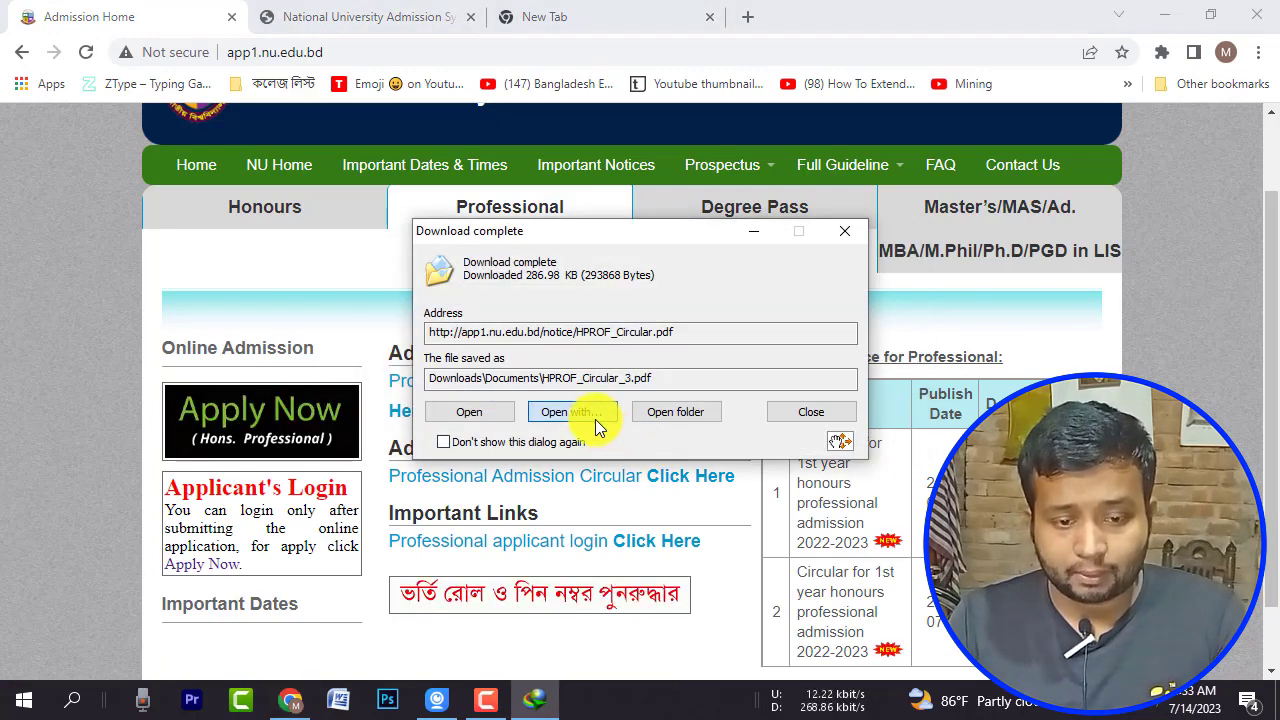
{"action": "left_click", "coordinate": [595, 419]}
{"action": "left_click", "coordinate": [609, 532]}
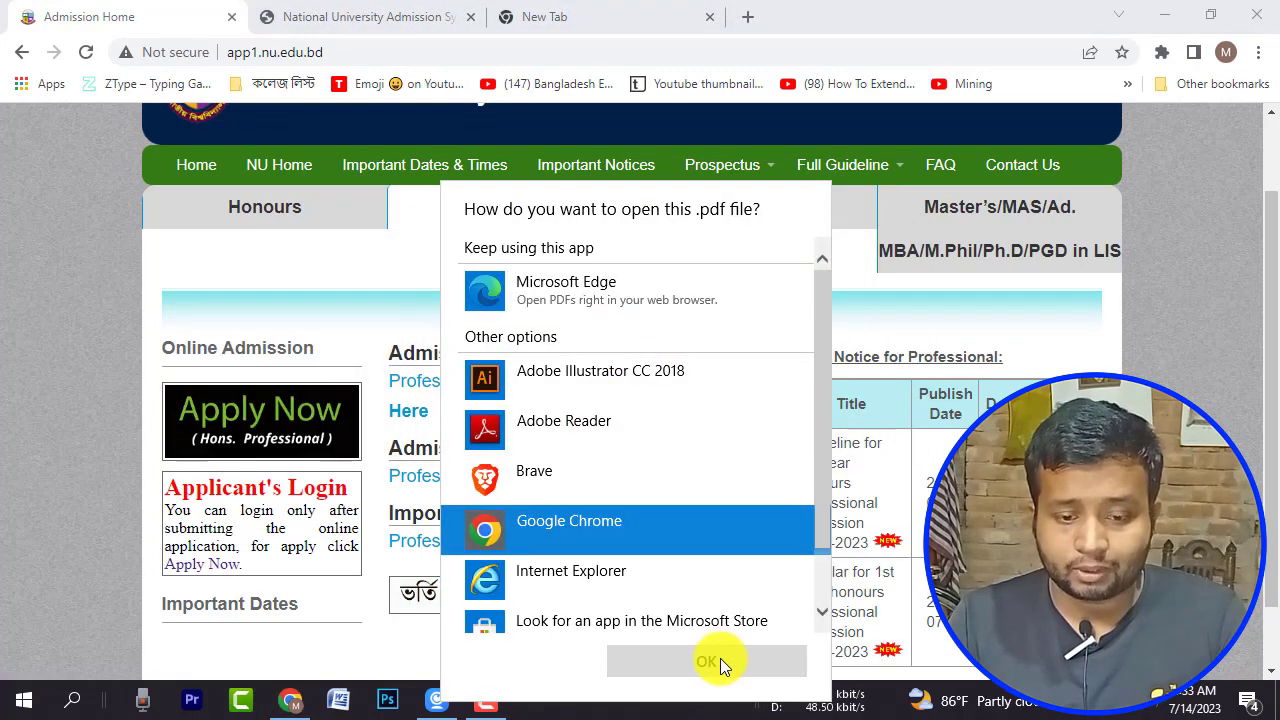
{"action": "left_click", "coordinate": [720, 658]}
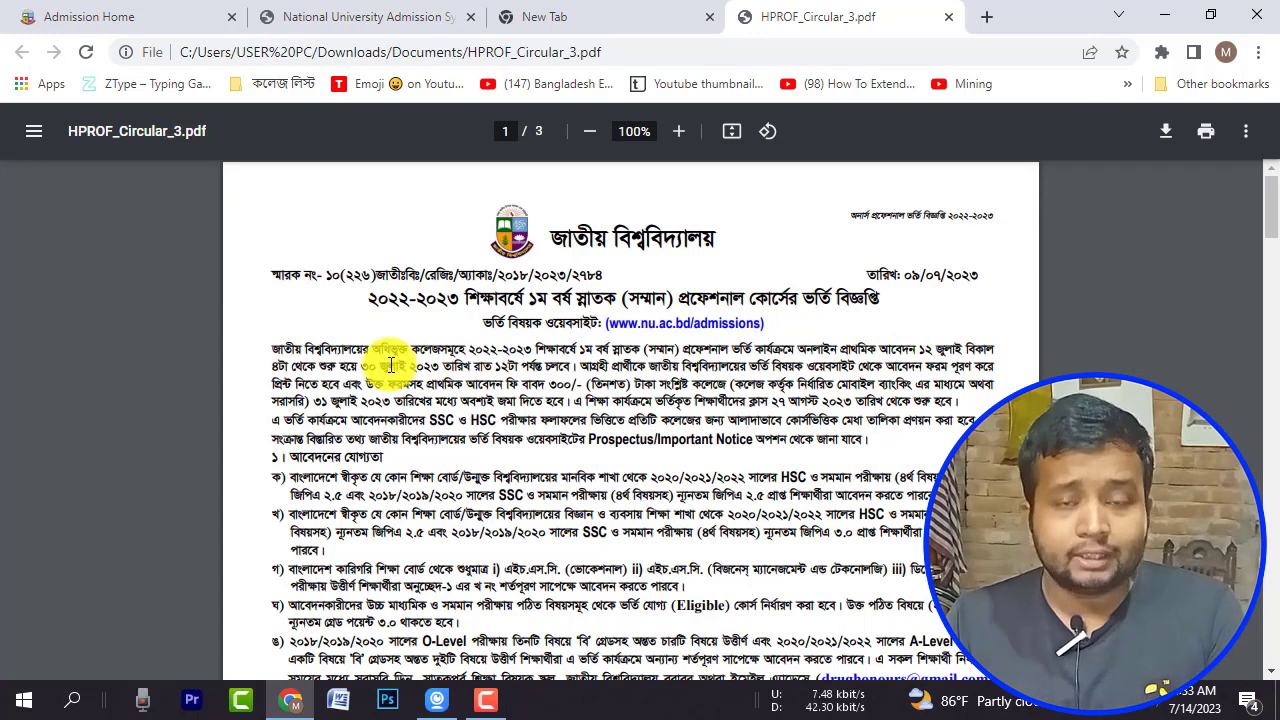
{"action": "left_click", "coordinate": [645, 14]}
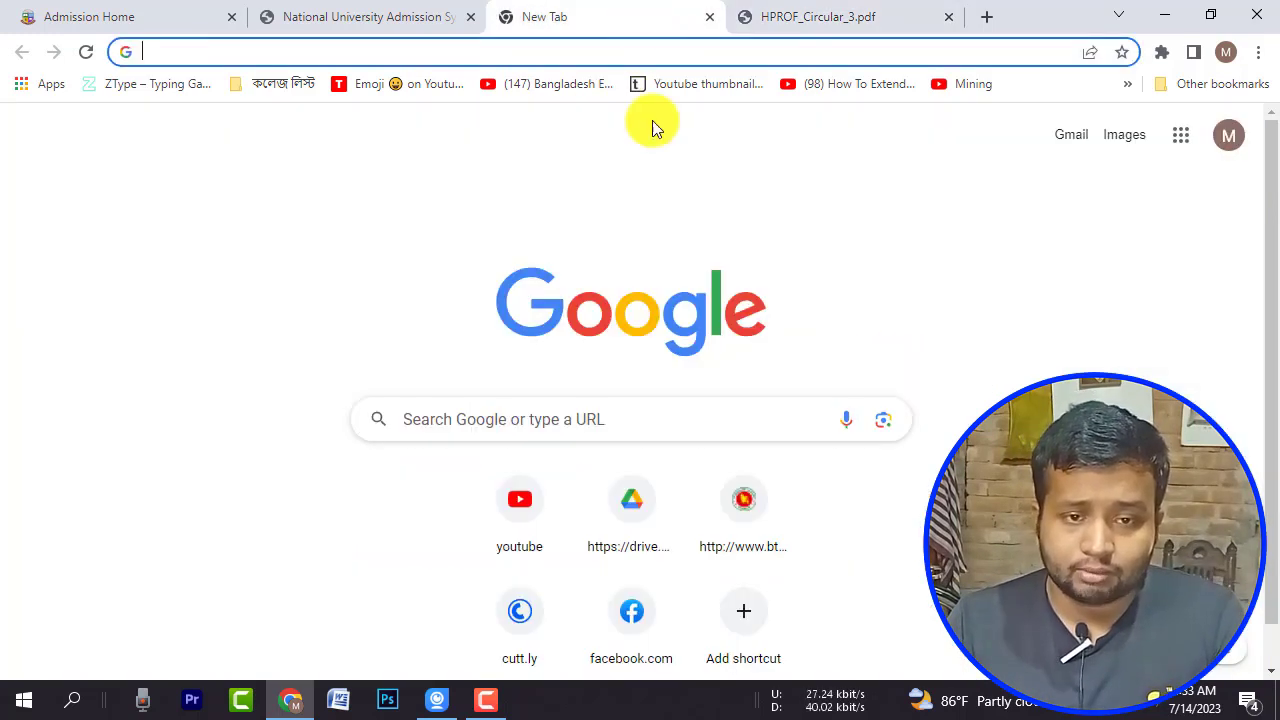
Step: Go full screen, search 'nu admission', and start the Professional 2022-2023 admission application
{"action": "key", "text": "F11"}
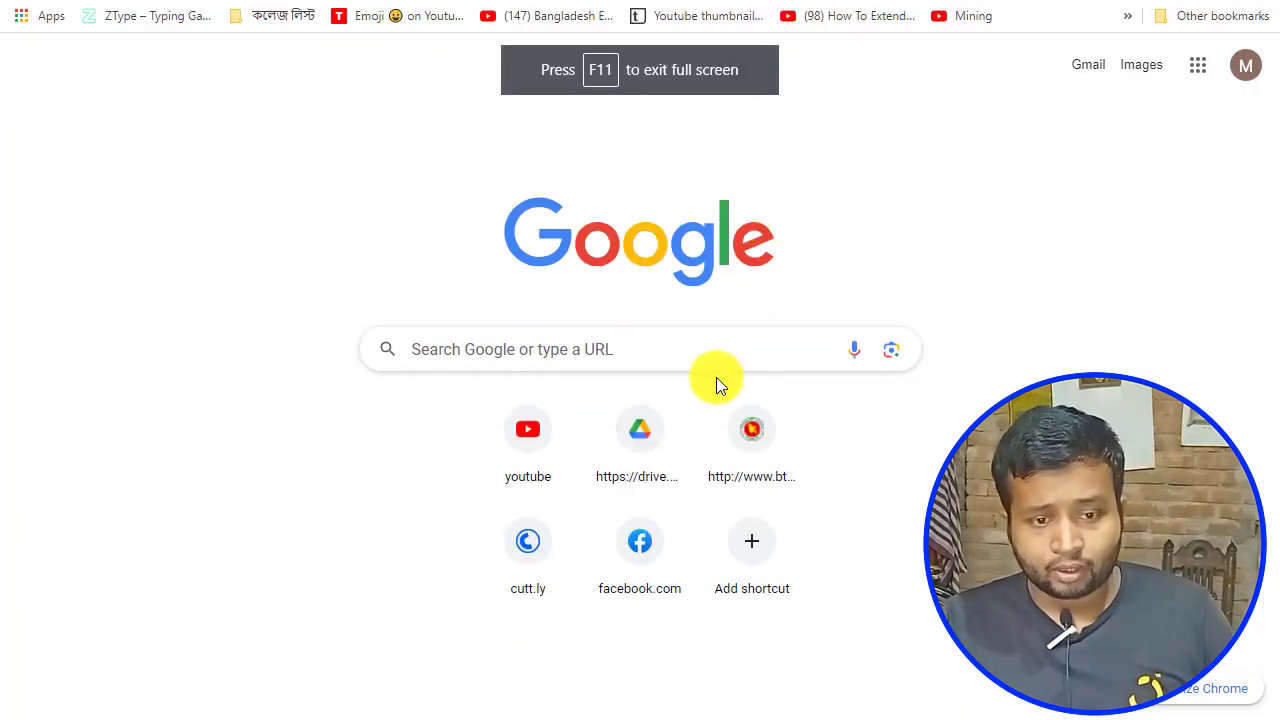
{"action": "left_click", "coordinate": [635, 358]}
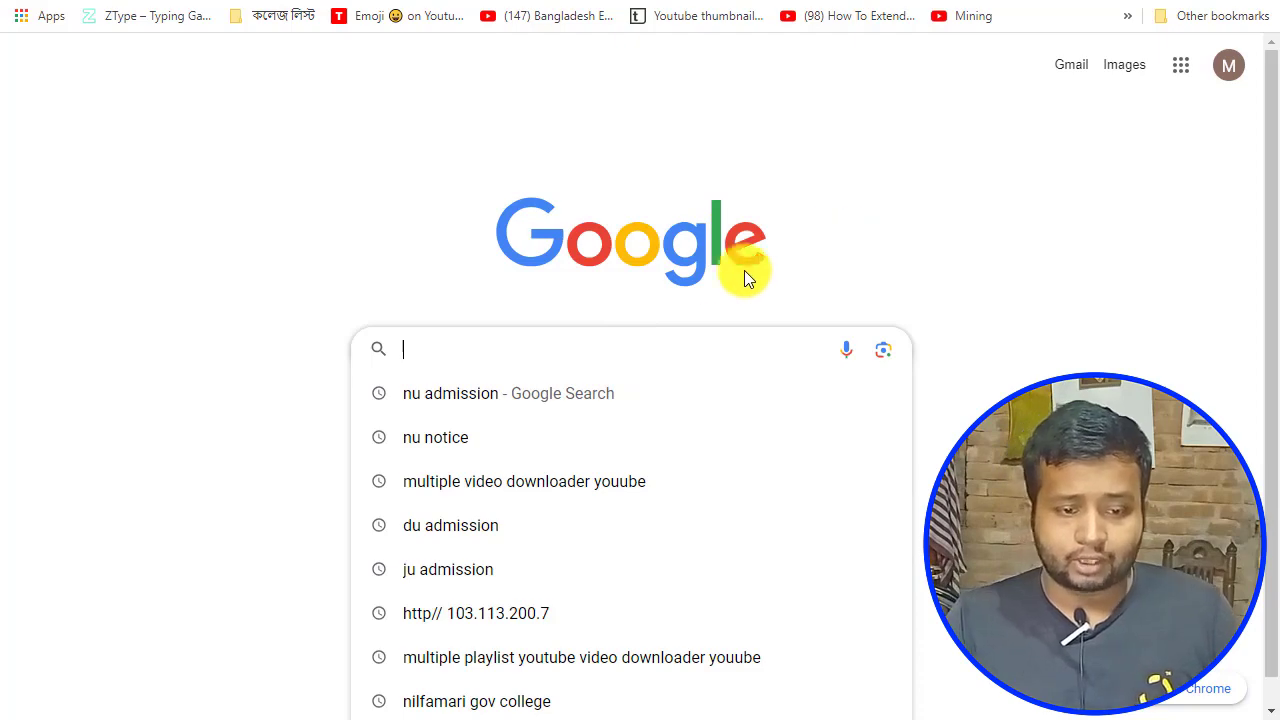
{"action": "left_click", "coordinate": [471, 392]}
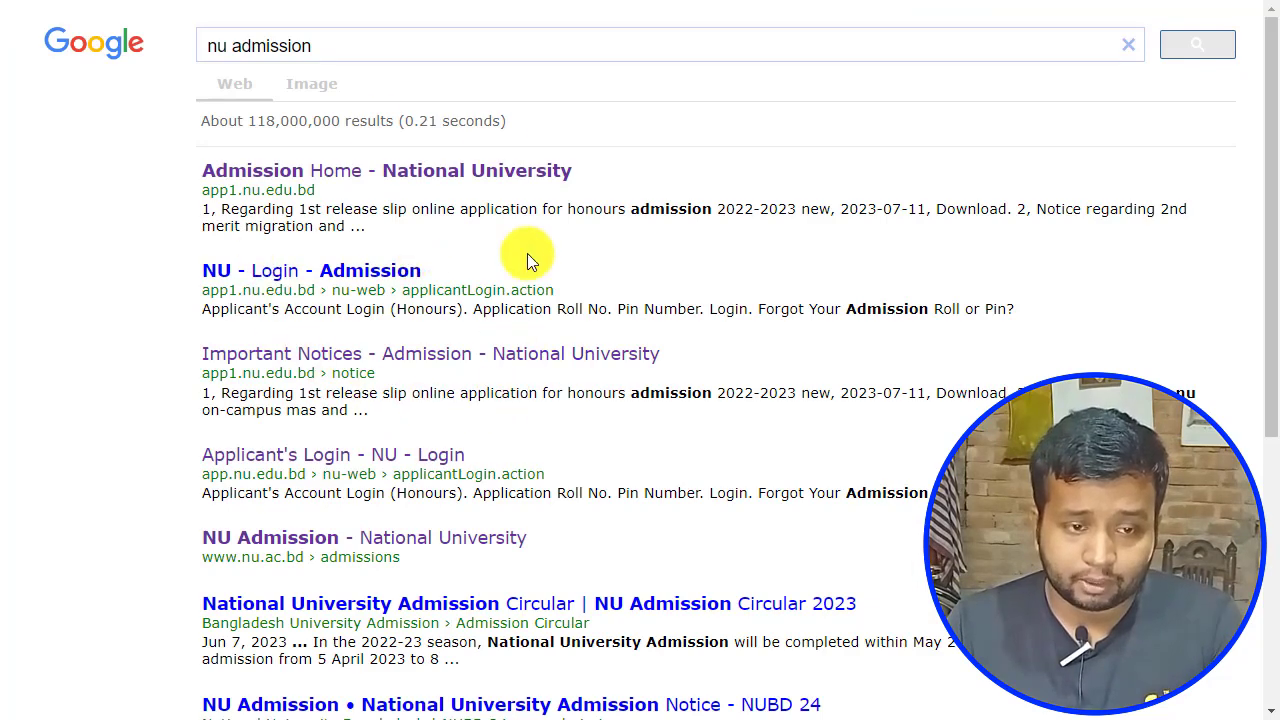
{"action": "left_click", "coordinate": [316, 185]}
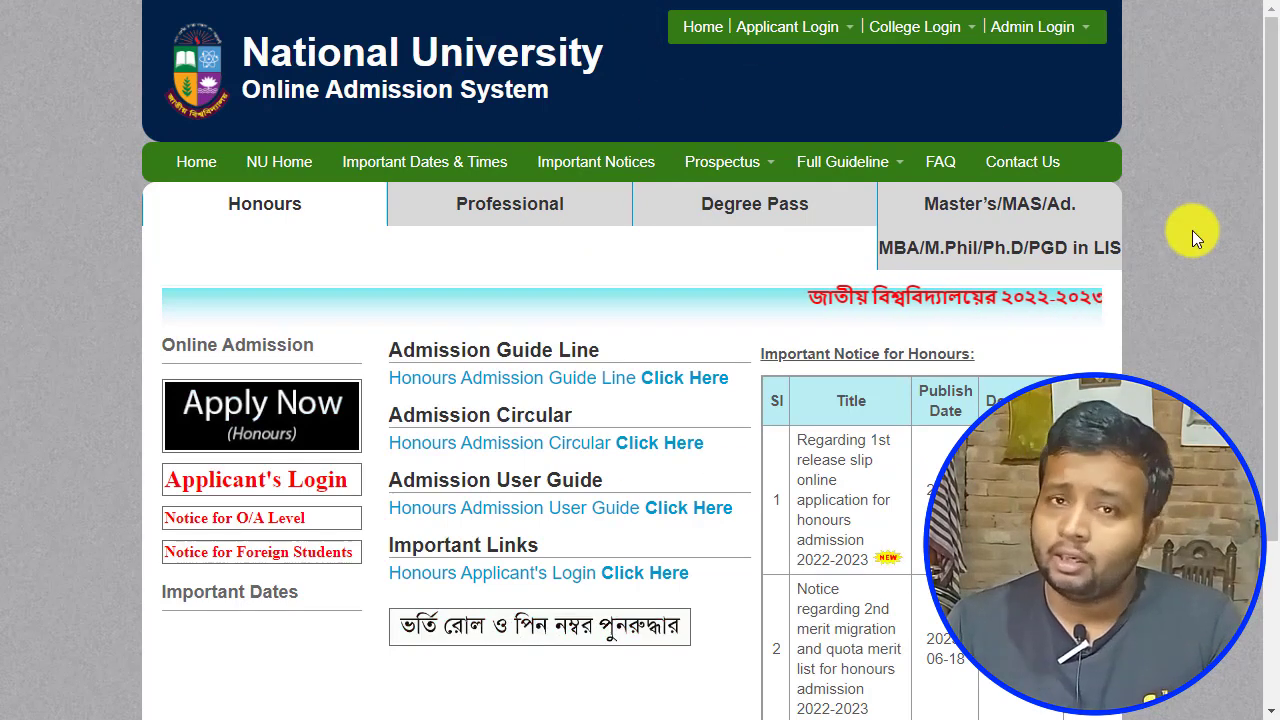
{"action": "left_click", "coordinate": [530, 210]}
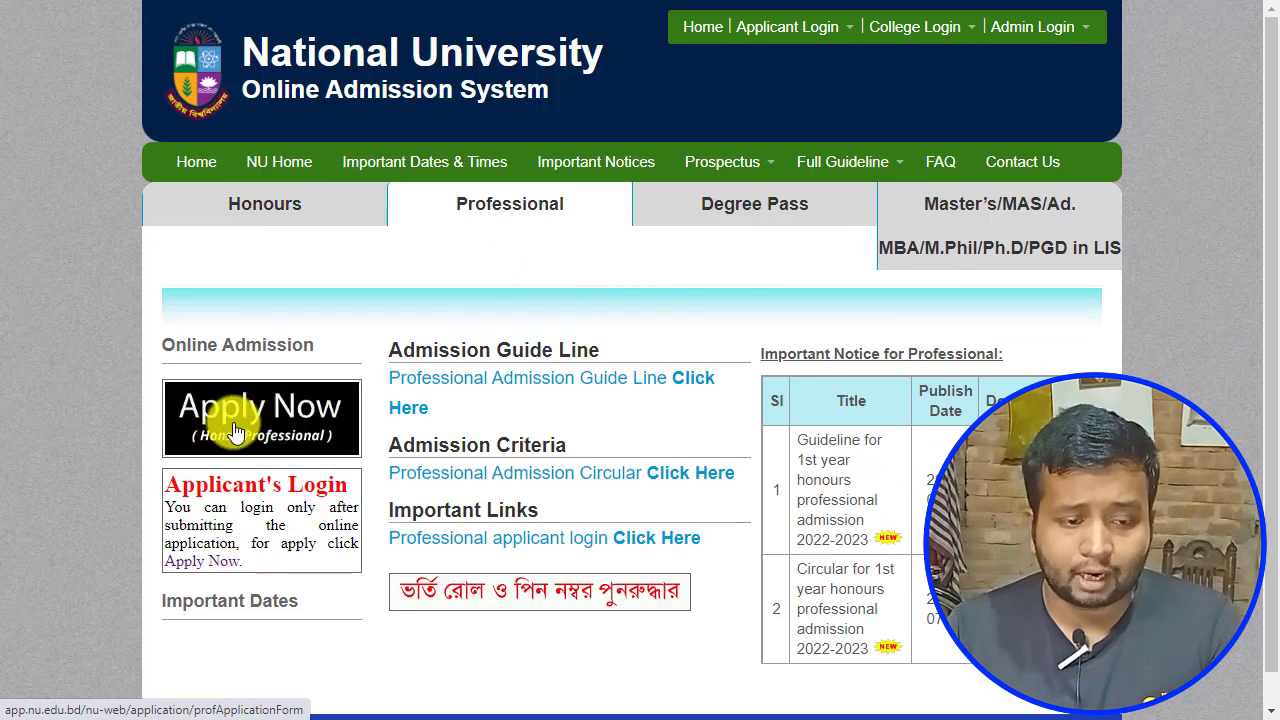
{"action": "left_click", "coordinate": [298, 438]}
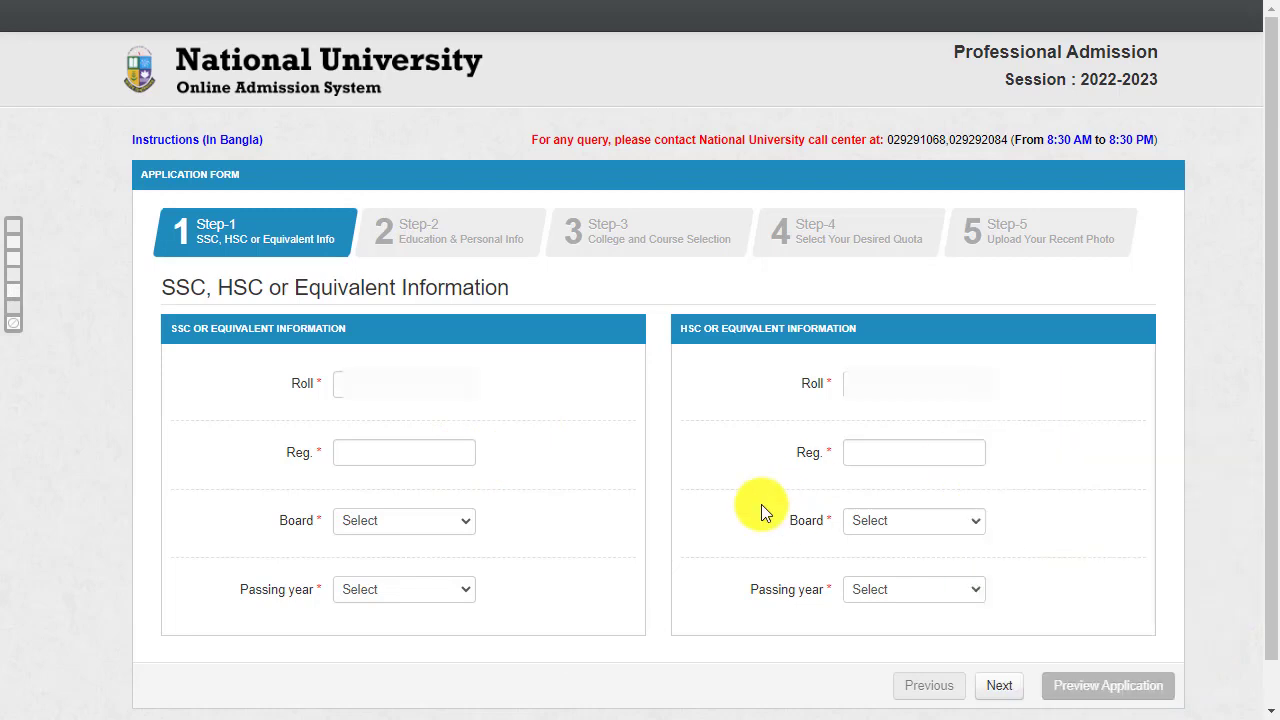
Step: Enter the SSC roll and registration number, copying the registration number into HSC Reg
{"action": "left_click", "coordinate": [357, 383]}
{"action": "type", "text": "2"}
{"action": "left_click", "coordinate": [411, 445]}
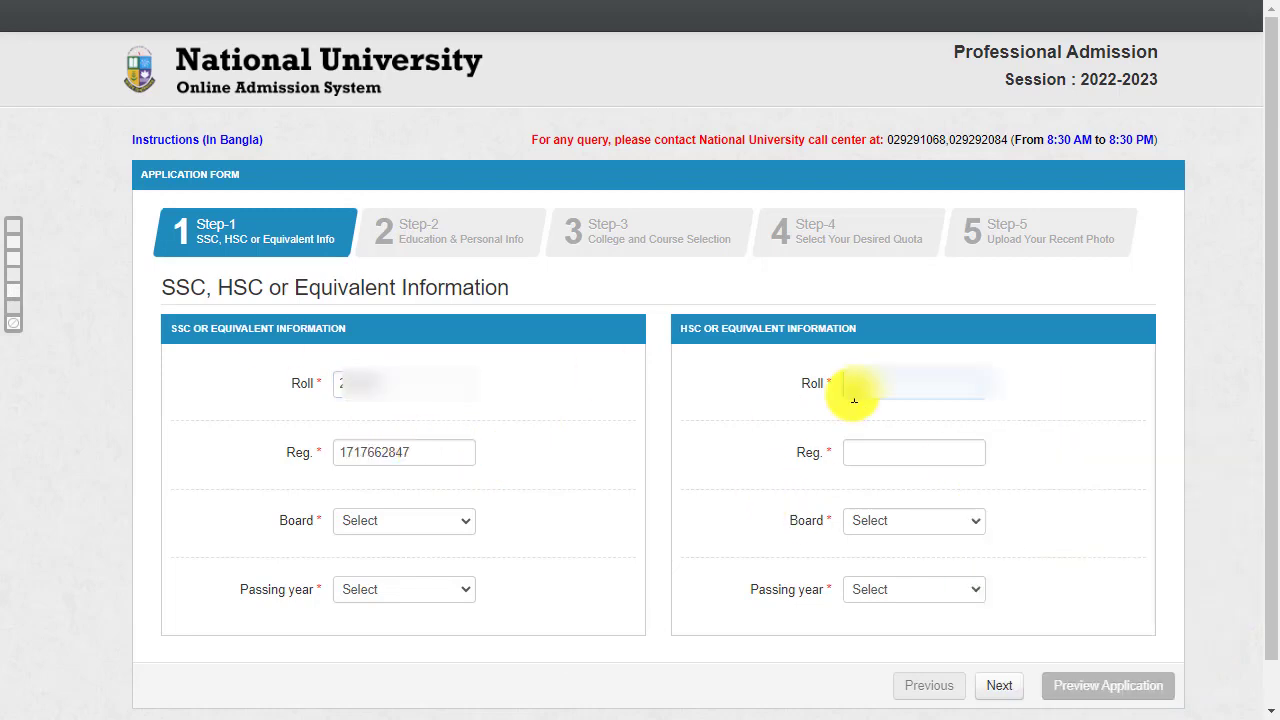
{"action": "left_click_drag", "start_coordinate": [440, 452], "coordinate": [309, 457]}
{"action": "key", "text": "ctrl+c"}
{"action": "right_click", "coordinate": [875, 452]}
{"action": "left_click", "coordinate": [937, 249]}
Step: Set both SSC and HSC boards to Dinajpur and advance to Step-2
{"action": "left_click", "coordinate": [404, 520]}
{"action": "left_click", "coordinate": [400, 422]}
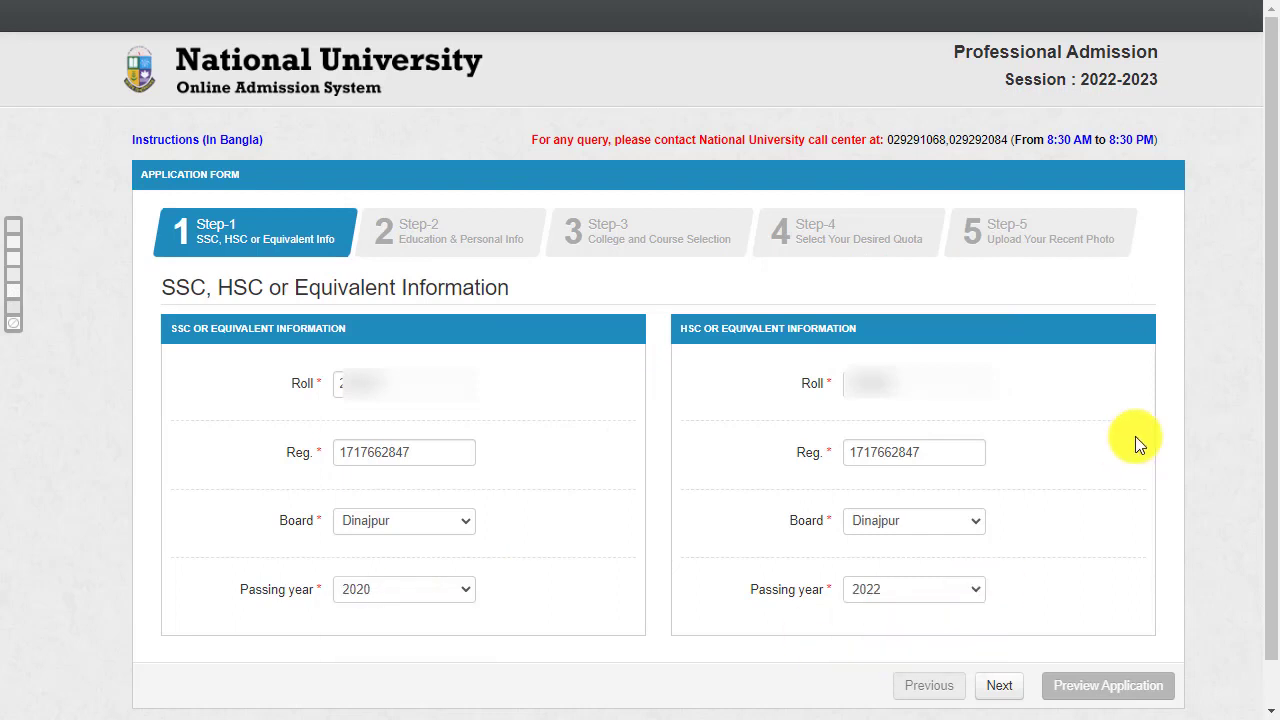
{"action": "left_click", "coordinate": [999, 685]}
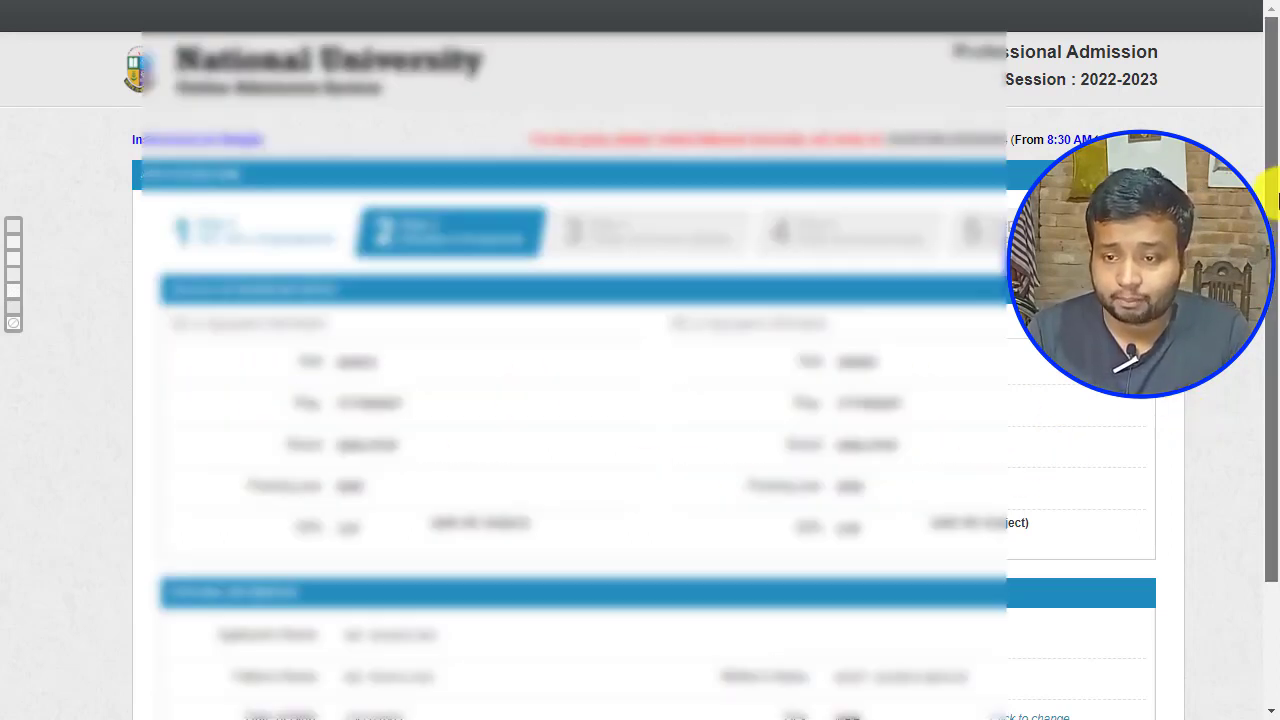
Step: Scroll down Step-2 past the SSC 2020 and HSC 2022 results to the personal information
{"action": "left_click_drag", "start_coordinate": [1268, 194], "coordinate": [1257, 534]}
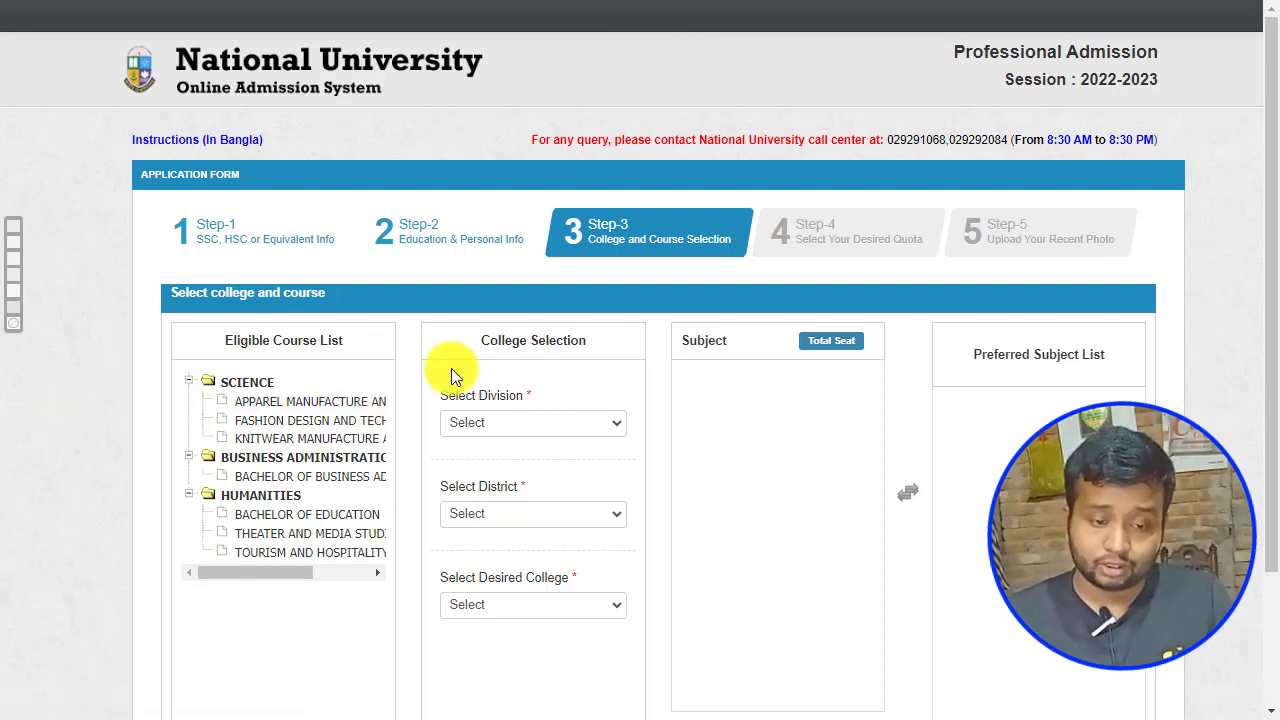
Step: Choose RANGPUR as the division and Dinajpur as the district for college selection
{"action": "left_click", "coordinate": [611, 425]}
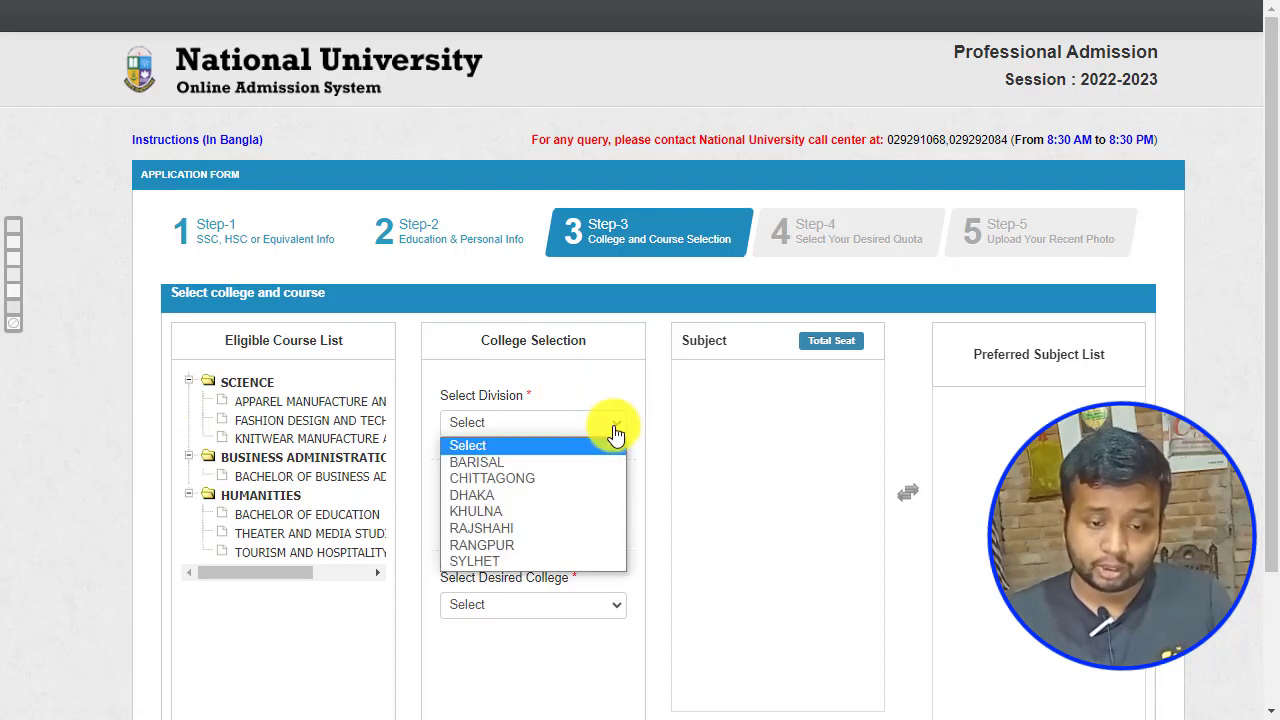
{"action": "left_click", "coordinate": [503, 545]}
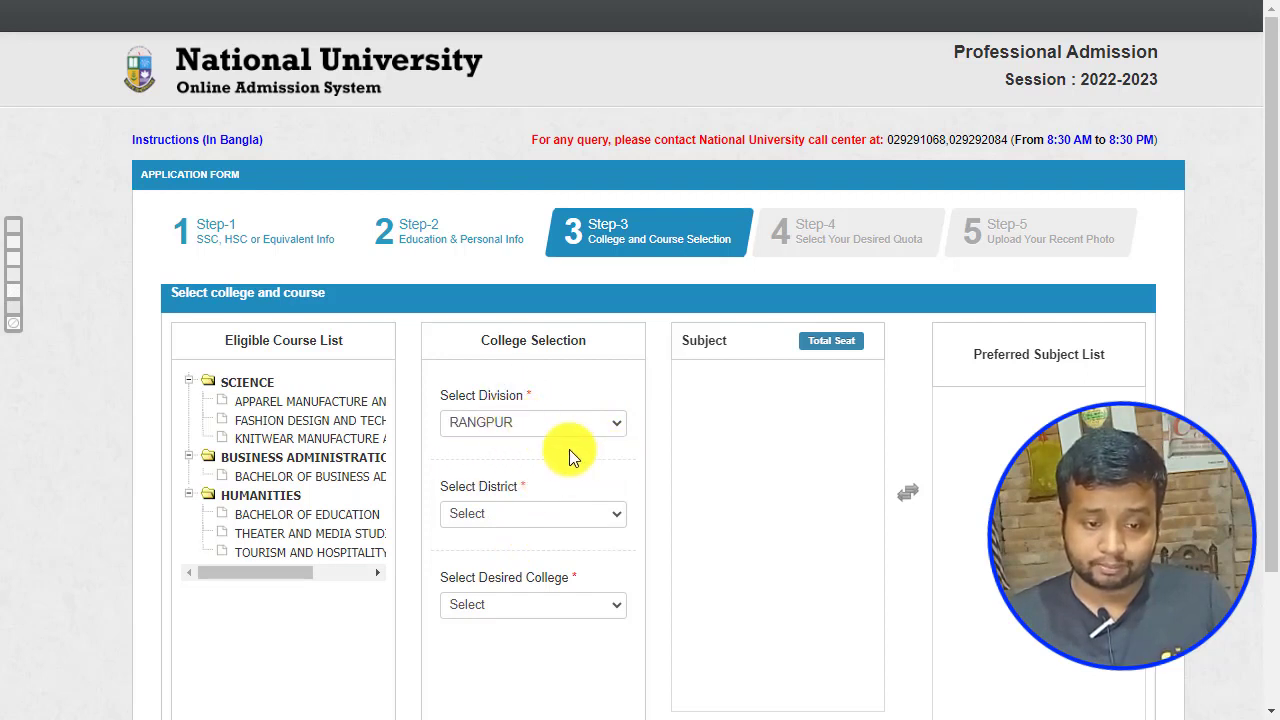
{"action": "left_click", "coordinate": [613, 516]}
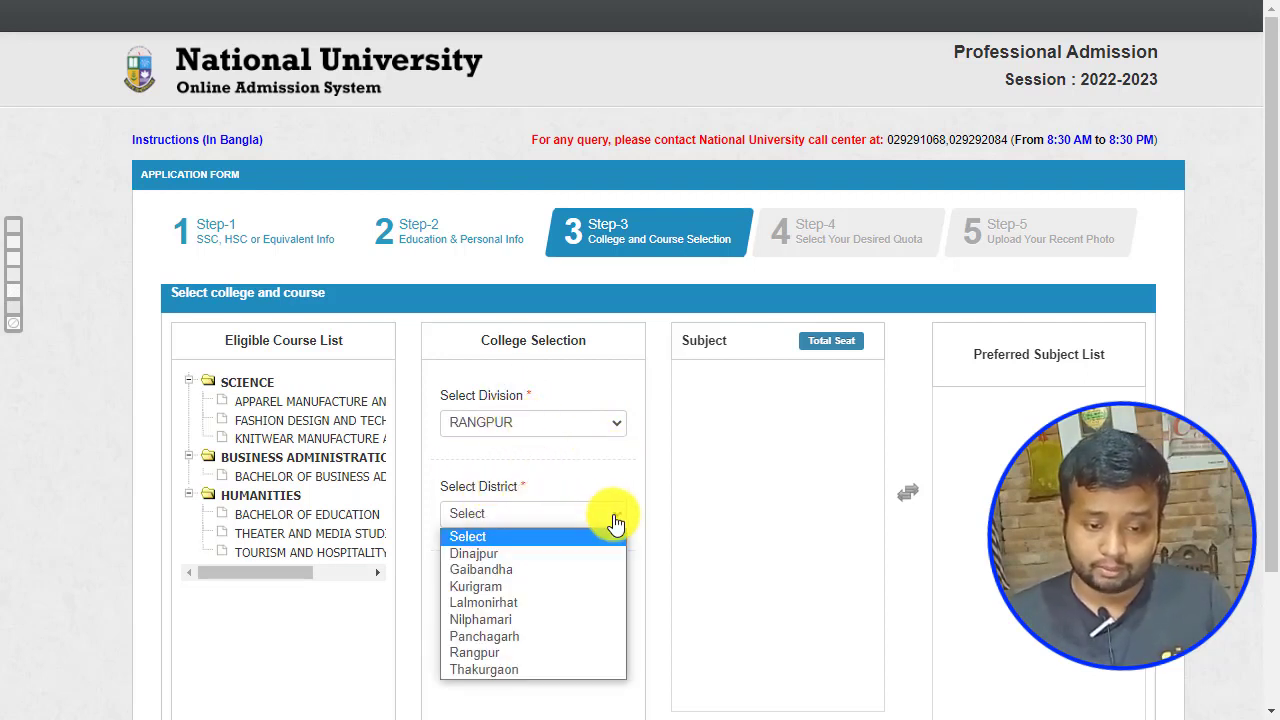
{"action": "left_click", "coordinate": [468, 555]}
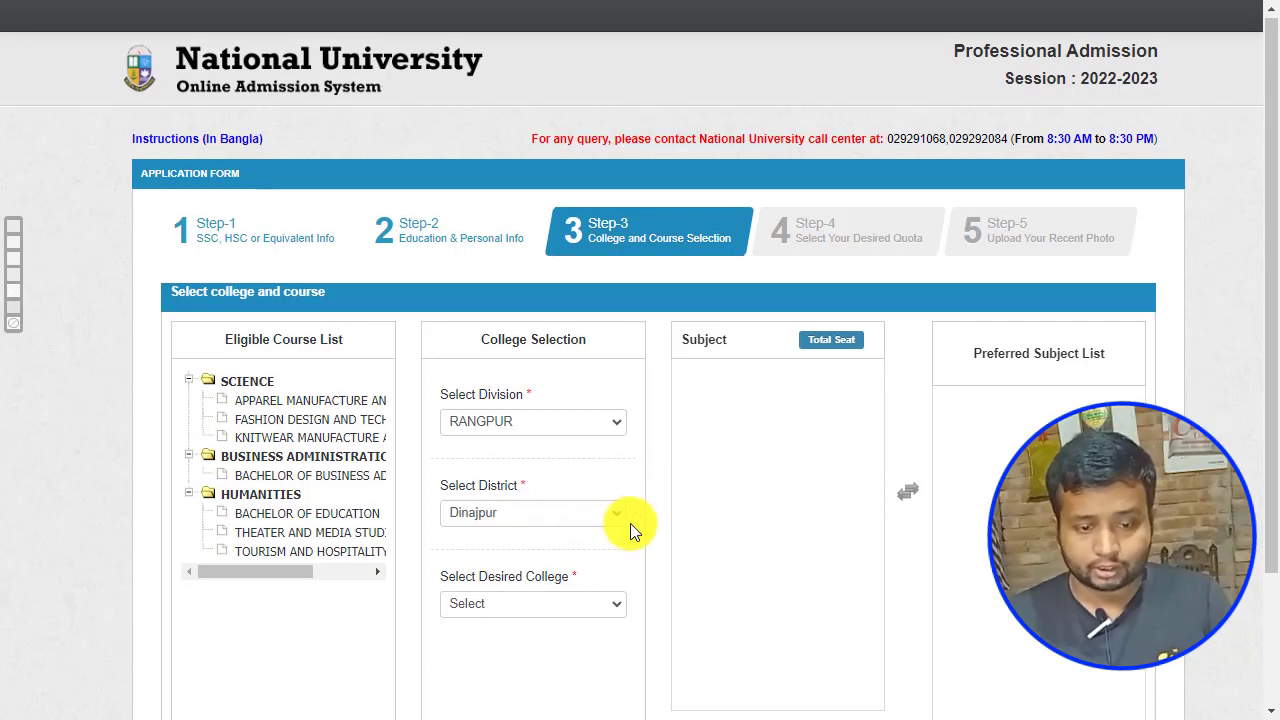
{"action": "scroll", "coordinate": [630, 520], "scroll_direction": "down", "scroll_amount": 2}
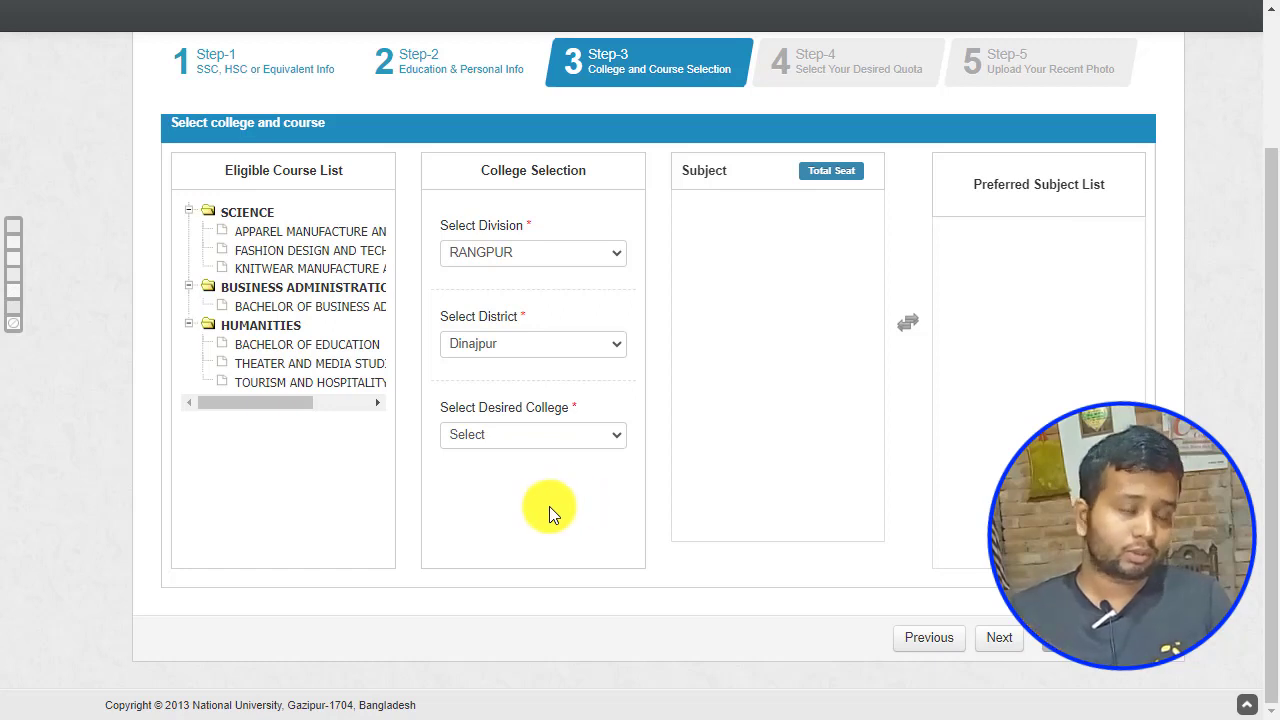
Step: Browse colleges in Gaibandha, Kurigram and Lalmonirhat, trying Uttar Bangla College, Kakina with BBA
{"action": "left_click", "coordinate": [616, 437]}
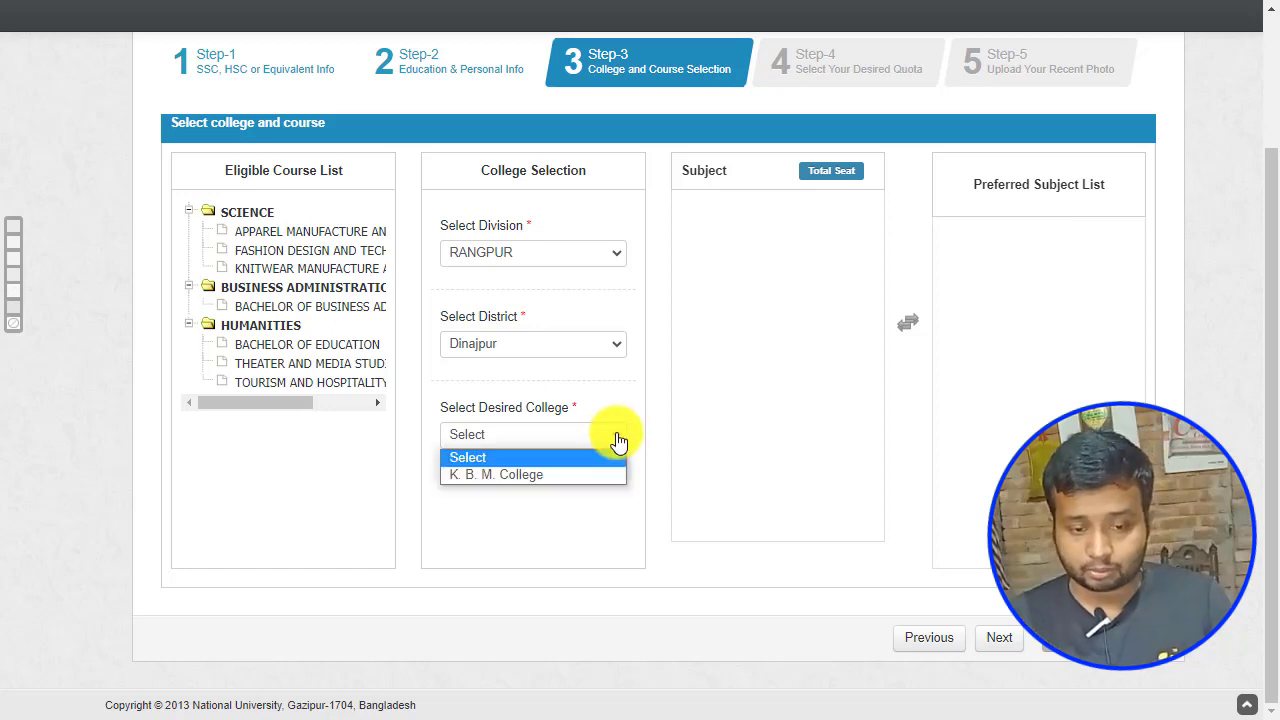
{"action": "left_click", "coordinate": [521, 499]}
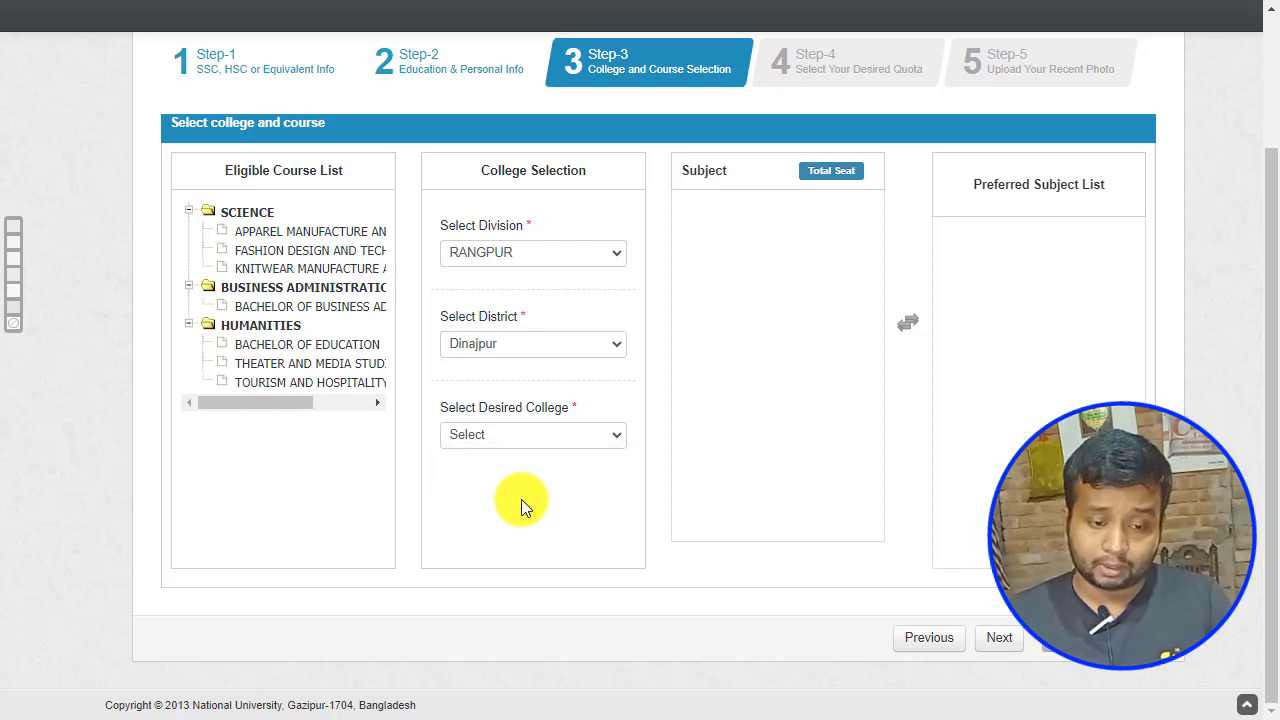
{"action": "left_click", "coordinate": [608, 345]}
{"action": "left_click", "coordinate": [485, 388]}
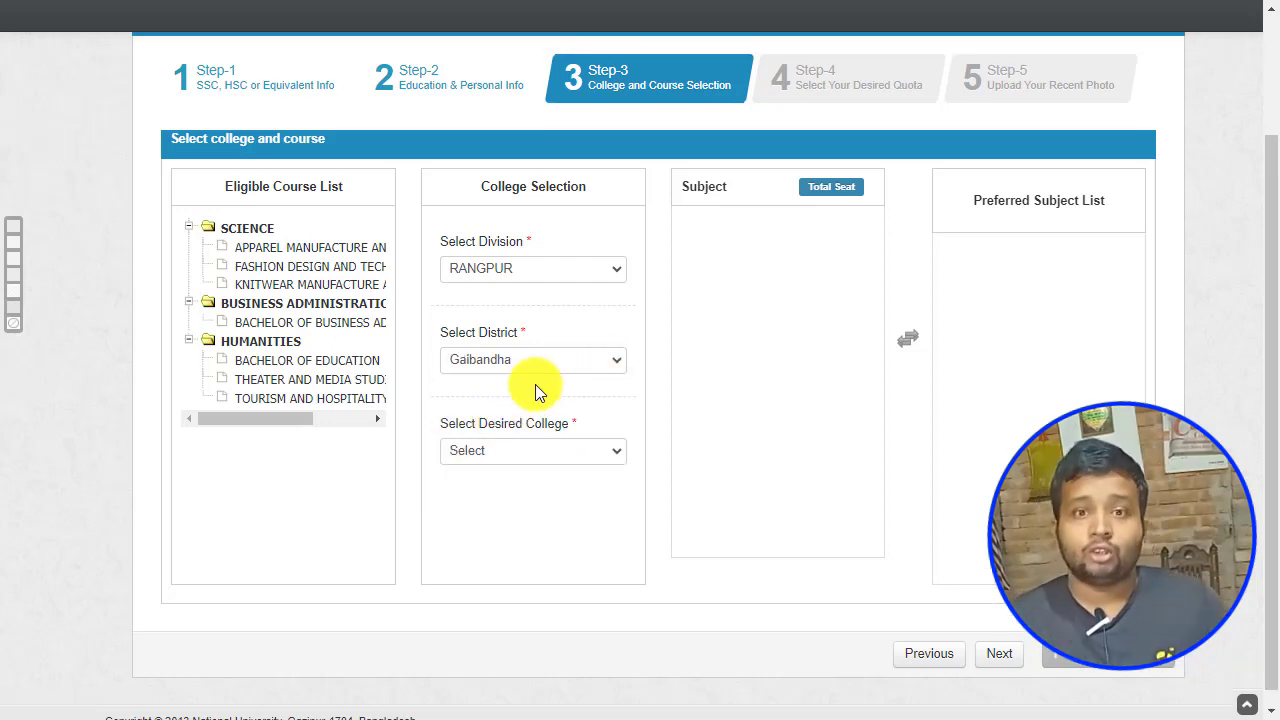
{"action": "left_click", "coordinate": [615, 455]}
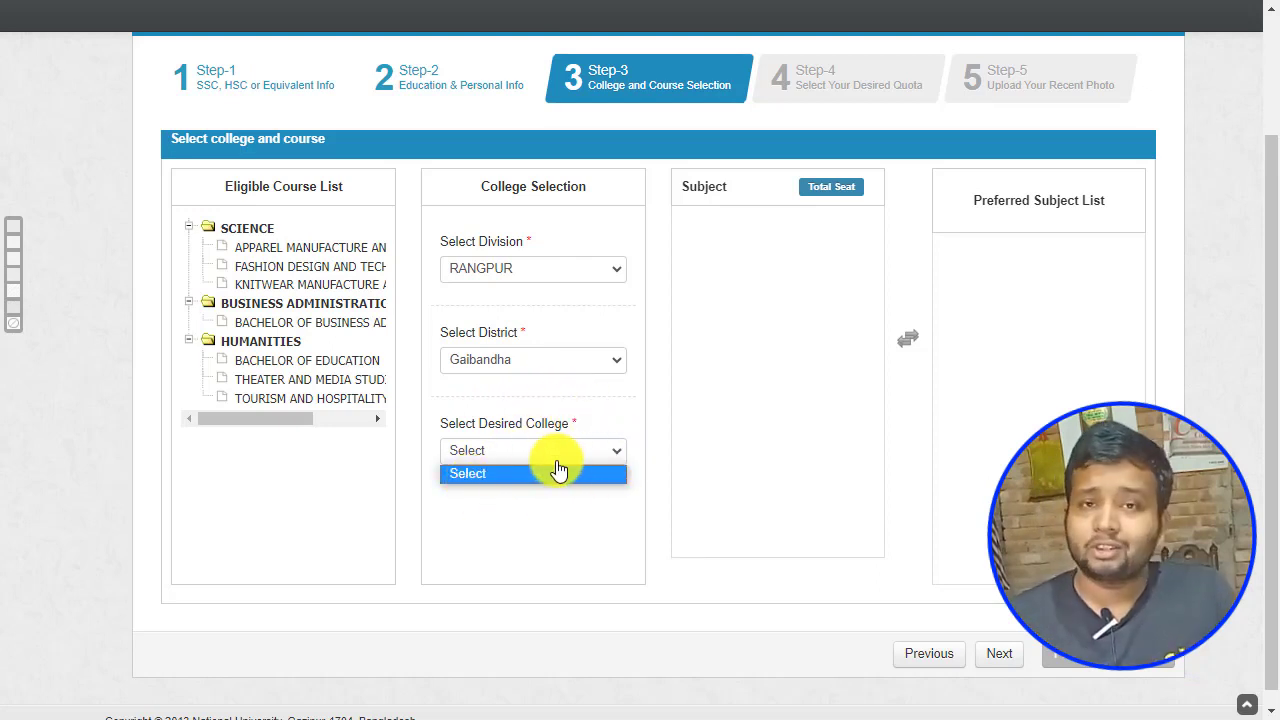
{"action": "left_click", "coordinate": [614, 364]}
{"action": "left_click", "coordinate": [614, 362]}
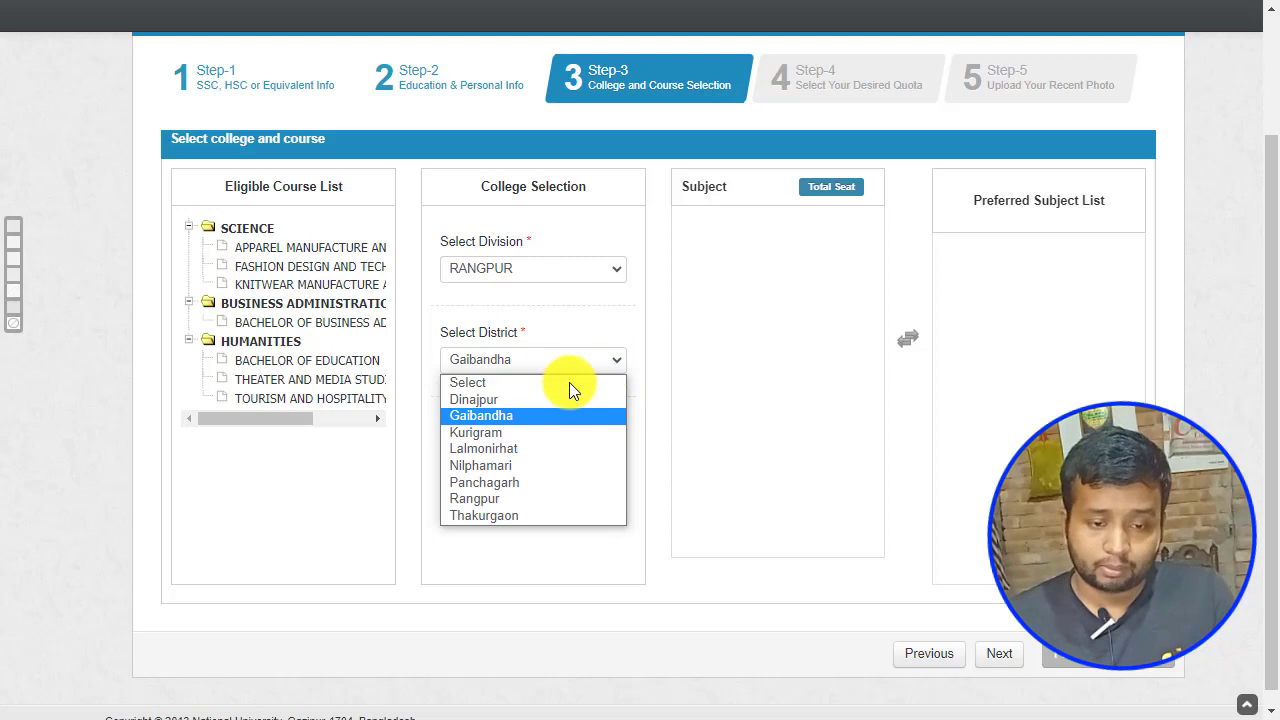
{"action": "left_click", "coordinate": [473, 431]}
{"action": "left_click", "coordinate": [606, 455]}
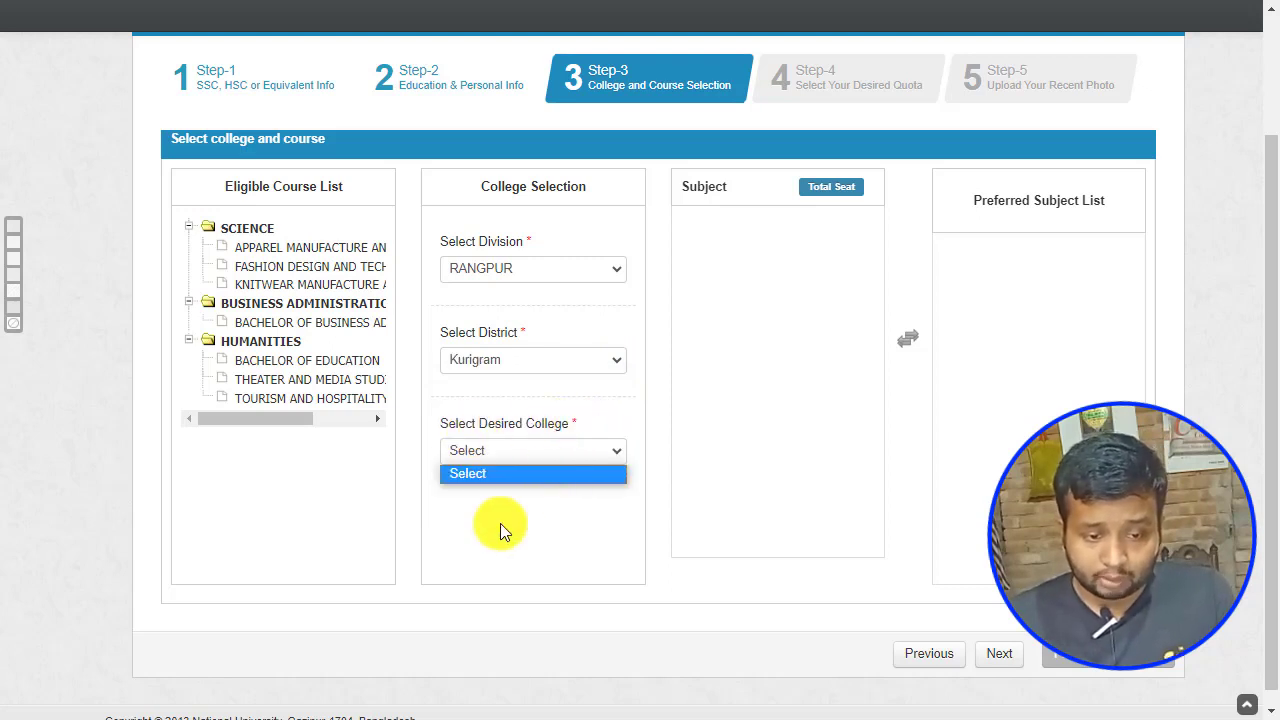
{"action": "left_click", "coordinate": [612, 362]}
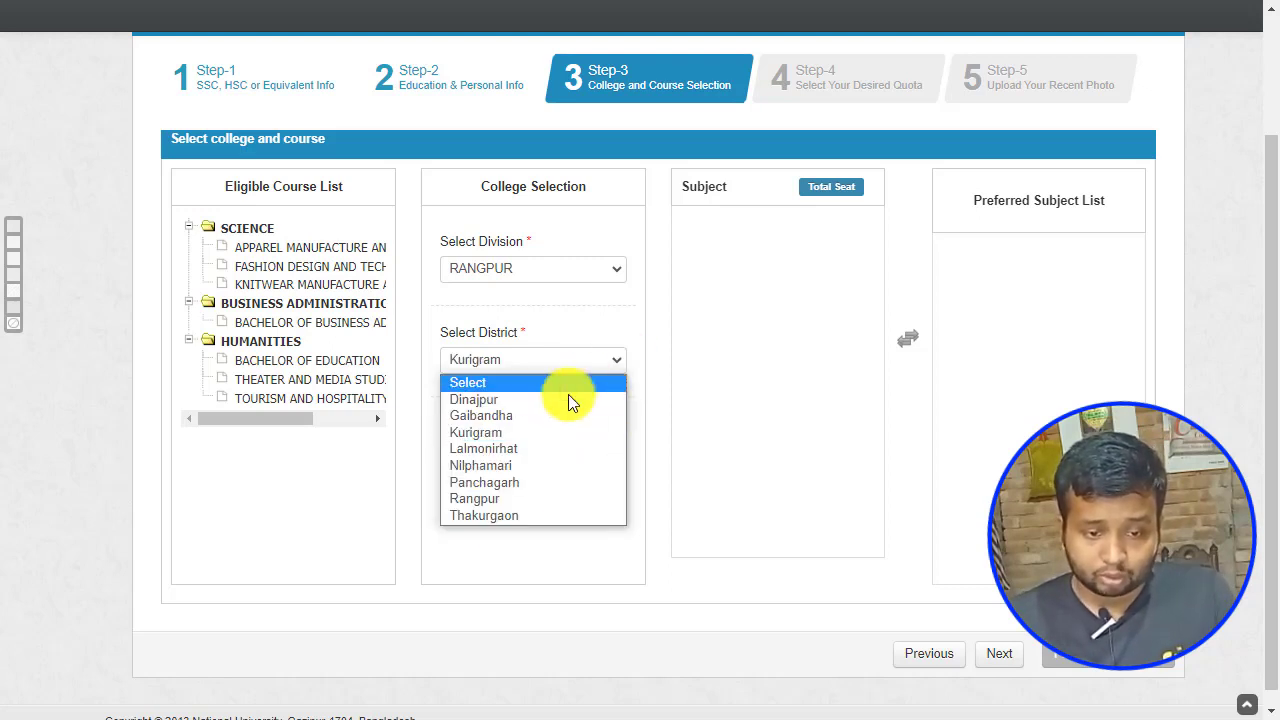
{"action": "left_click", "coordinate": [495, 452]}
{"action": "left_click", "coordinate": [615, 455]}
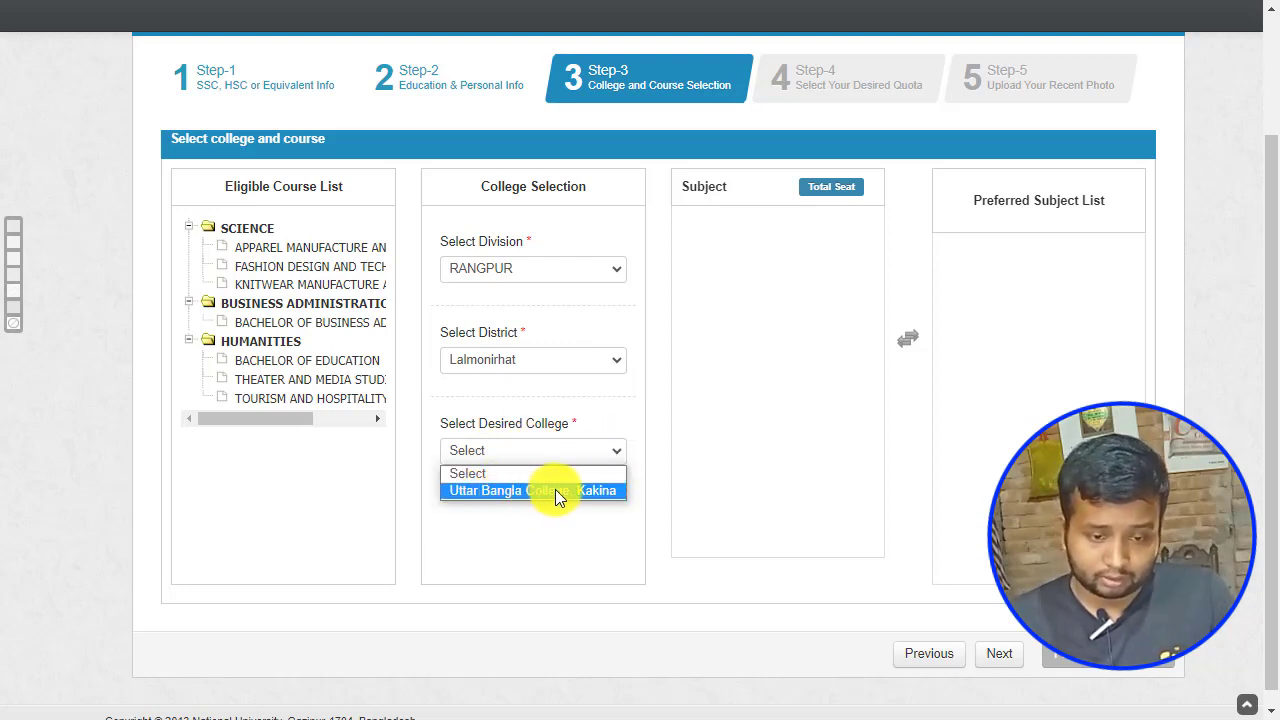
{"action": "left_click", "coordinate": [555, 489]}
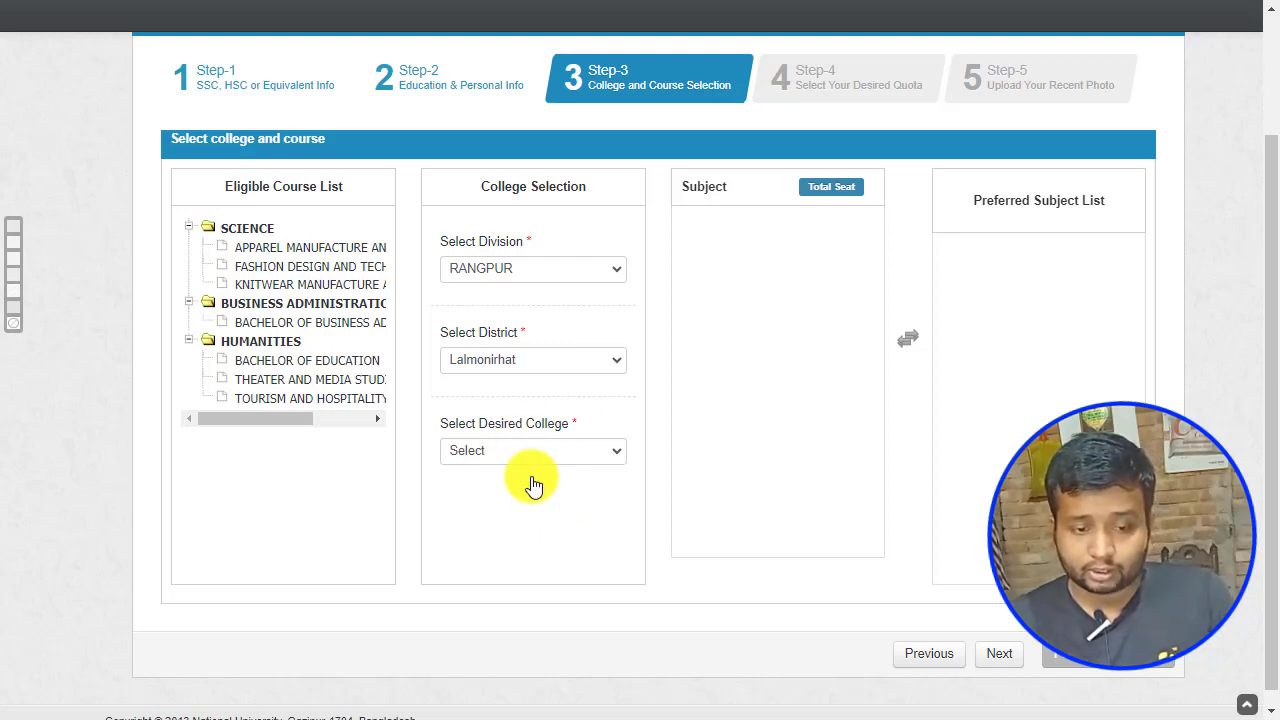
{"action": "key", "text": "Down"}
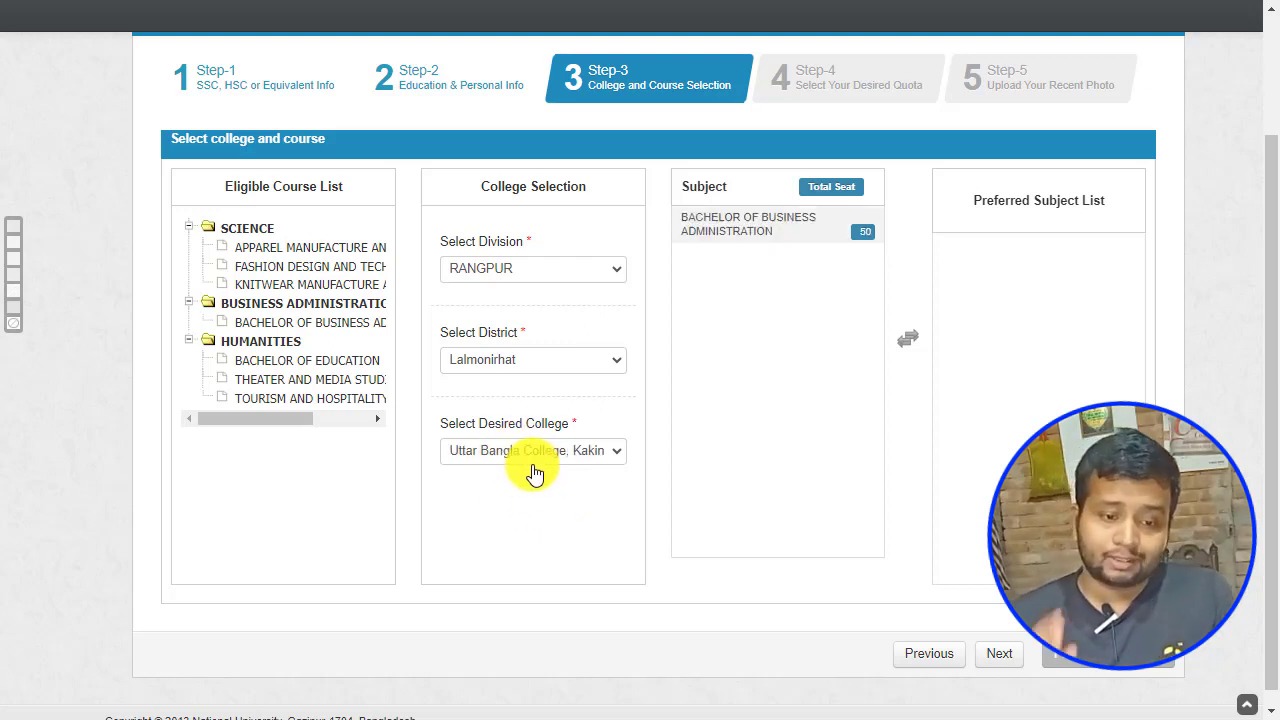
{"action": "left_click", "coordinate": [743, 235]}
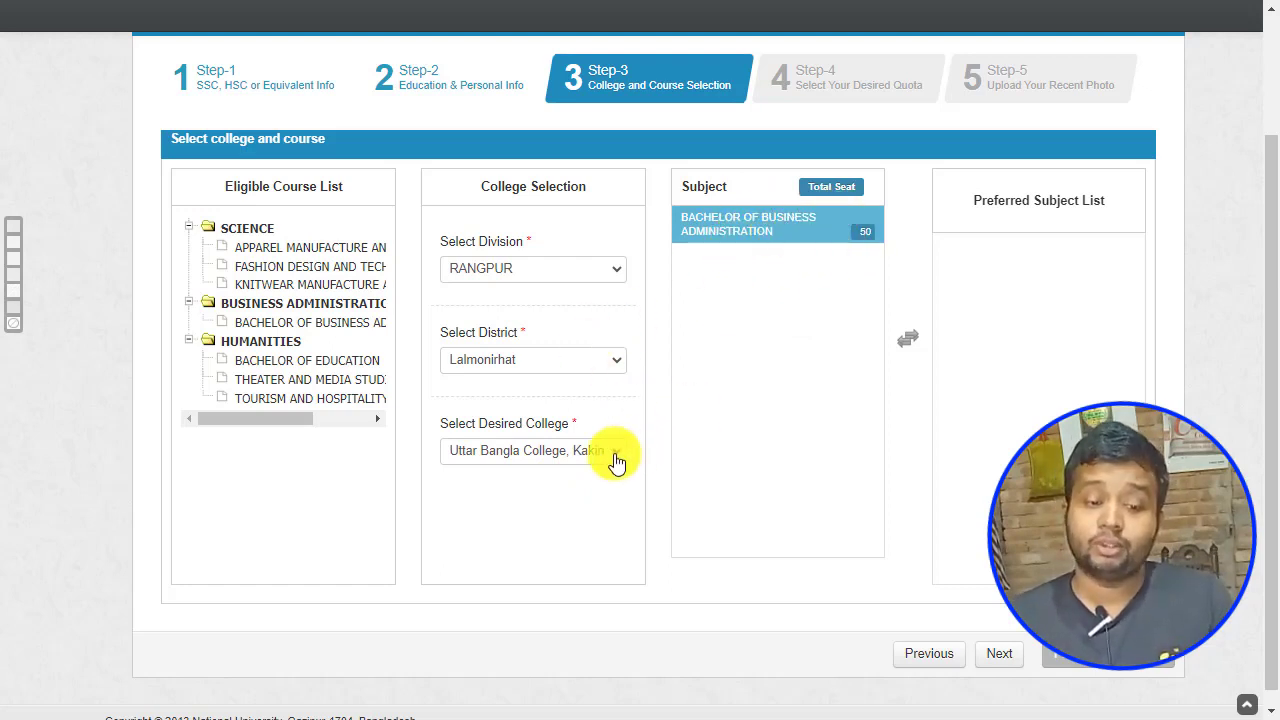
Step: Switch to Dinajpur's K. B. M. College, add Bachelor of Business Administration to preferred subjects, and continue
{"action": "left_click", "coordinate": [610, 366]}
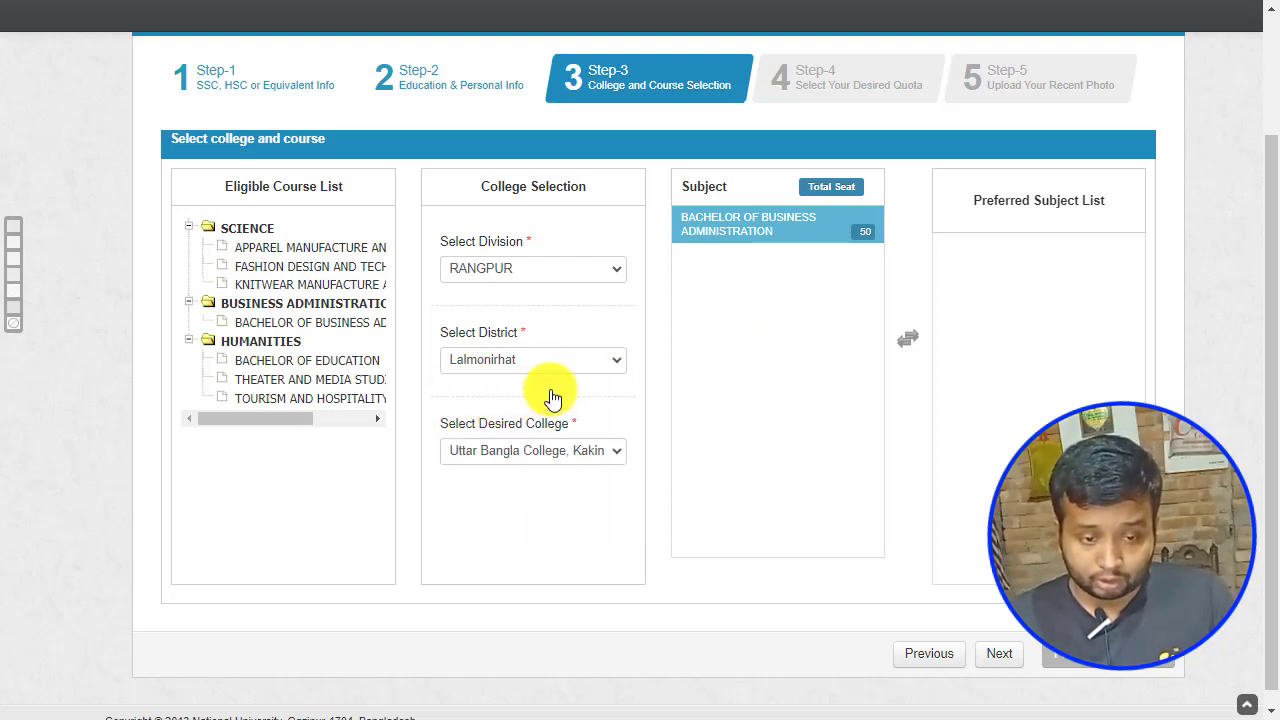
{"action": "left_click", "coordinate": [553, 398]}
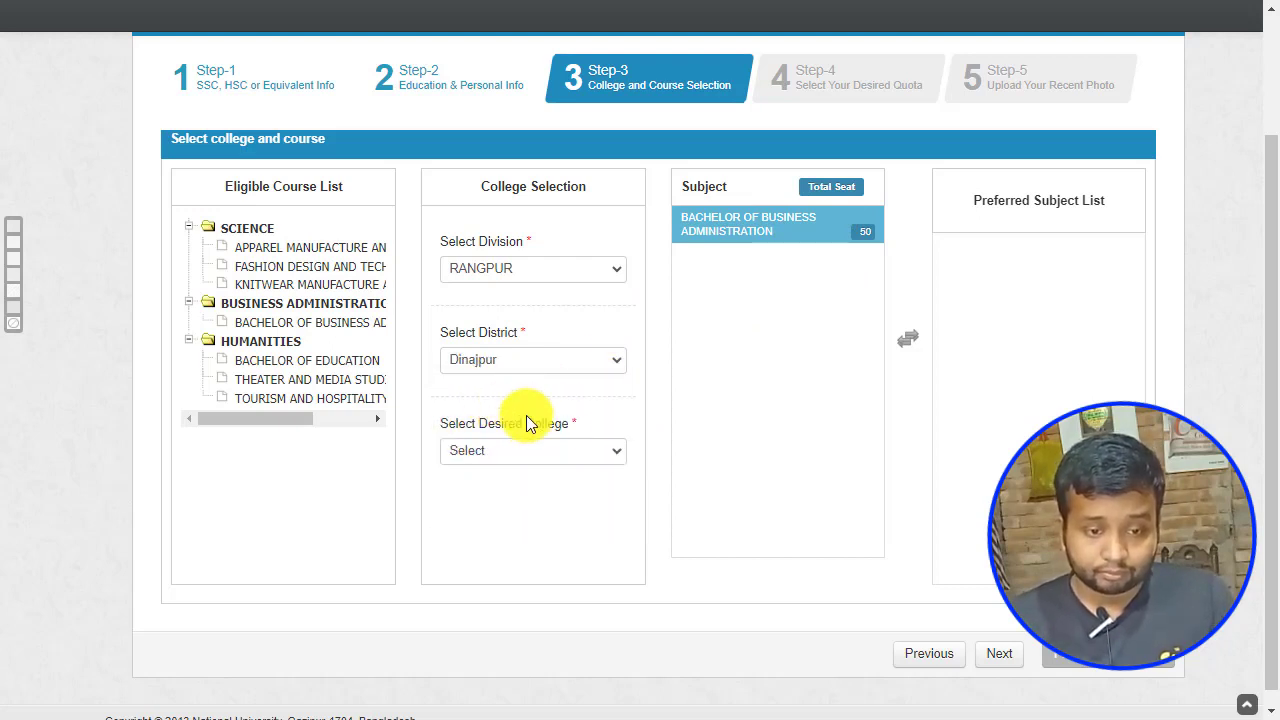
{"action": "left_click", "coordinate": [612, 455]}
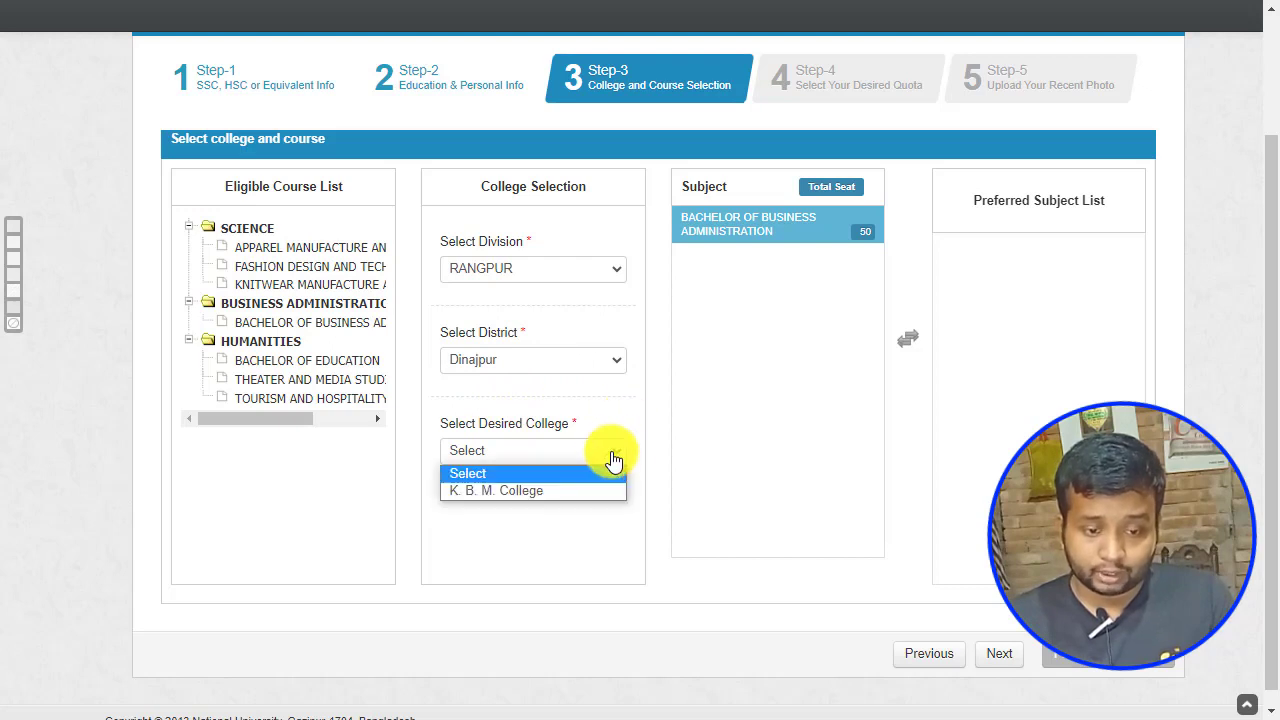
{"action": "left_click", "coordinate": [500, 491]}
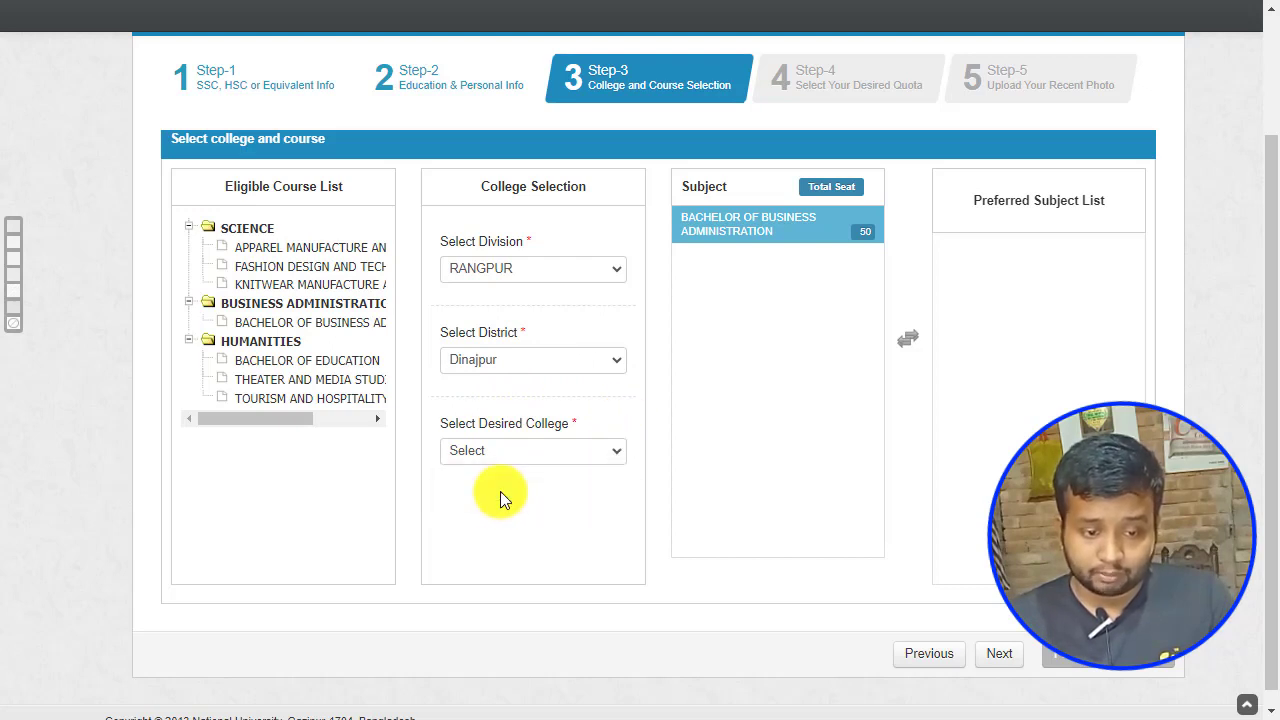
{"action": "left_click", "coordinate": [720, 238]}
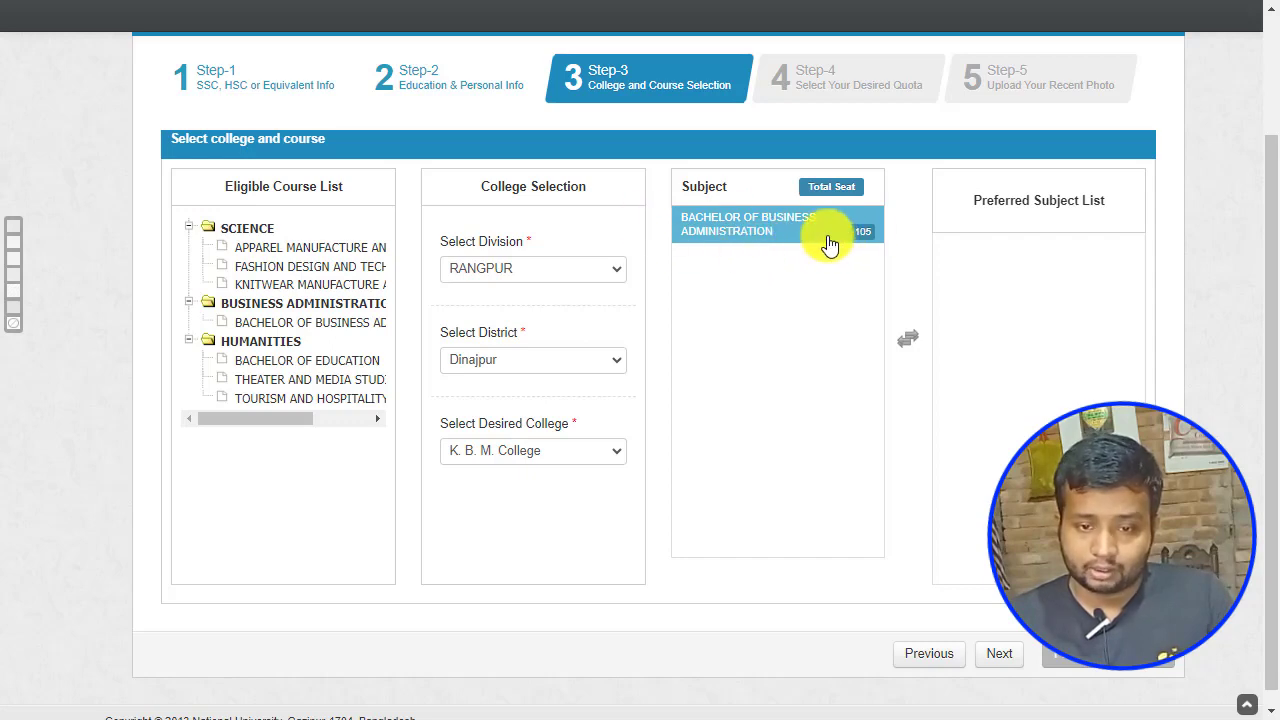
{"action": "double_click", "coordinate": [781, 232]}
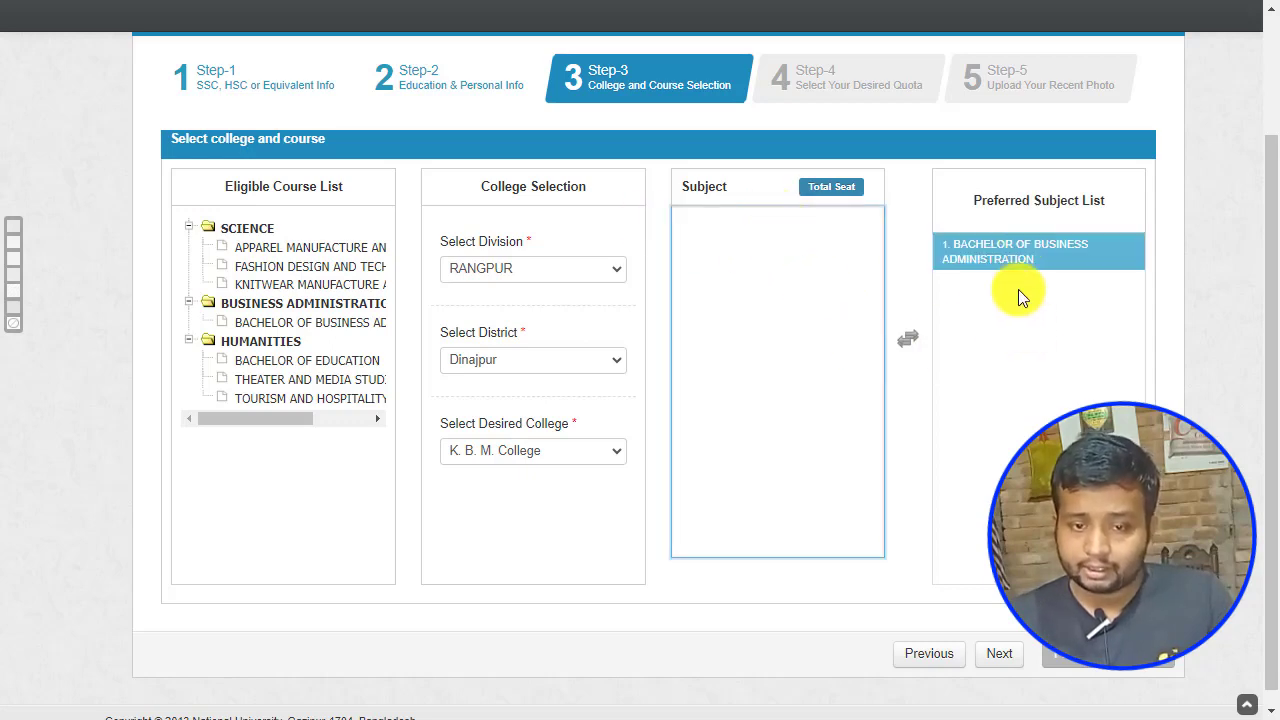
{"action": "left_click", "coordinate": [1001, 653]}
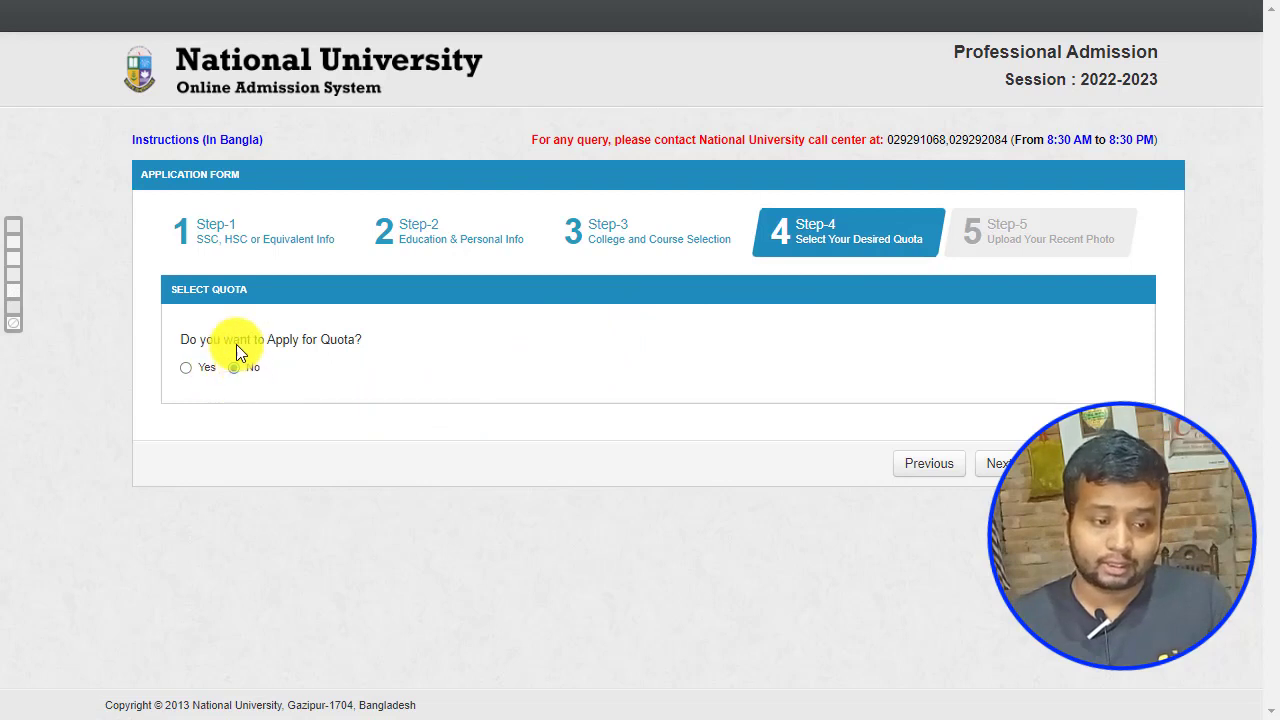
Step: Try the Freedom Fighter, Tribal, Differently abled and Ward quota boxes, then answer No and continue
{"action": "left_click", "coordinate": [188, 368]}
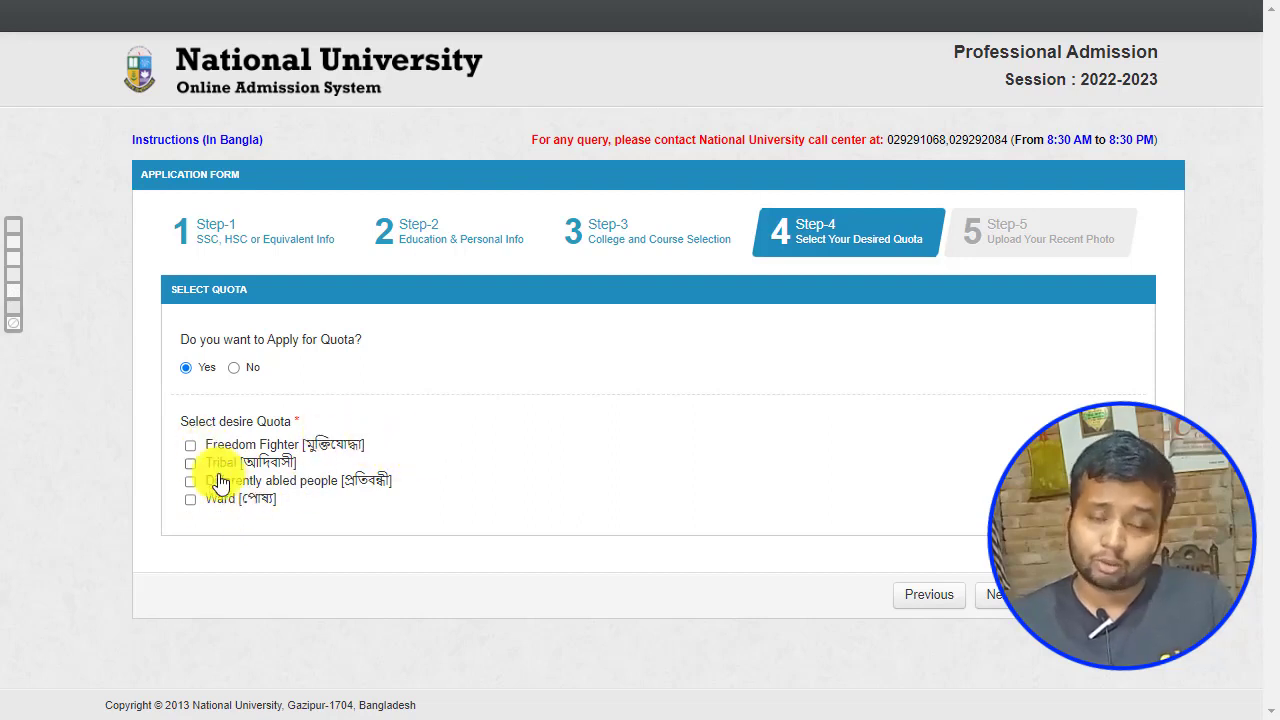
{"action": "left_click", "coordinate": [190, 446]}
{"action": "left_click", "coordinate": [190, 464]}
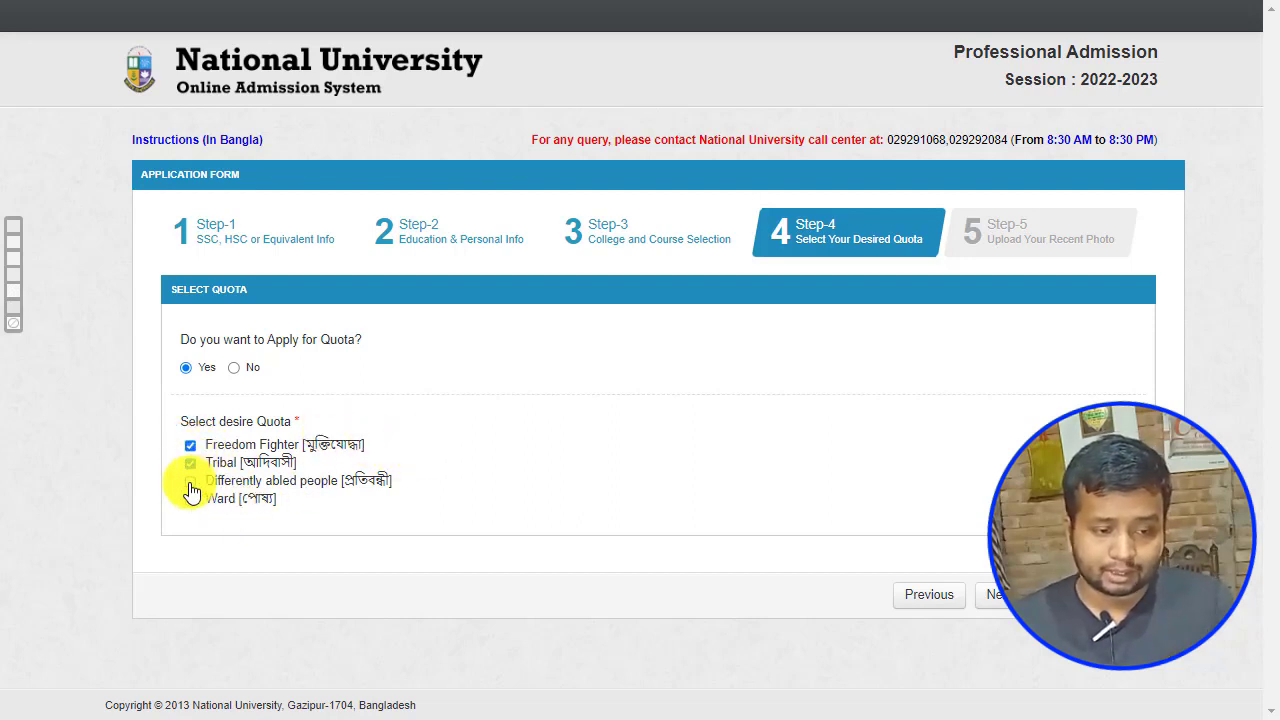
{"action": "left_click", "coordinate": [191, 482]}
{"action": "left_click", "coordinate": [190, 499]}
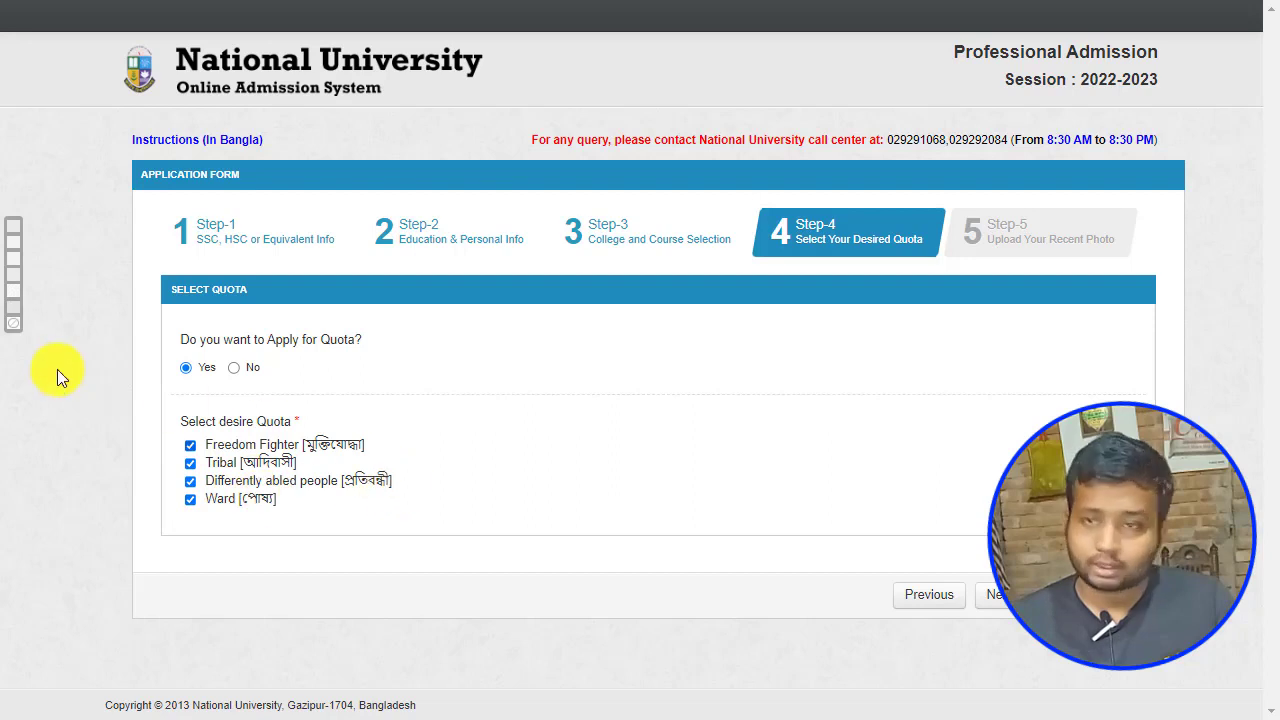
{"action": "left_click", "coordinate": [190, 446]}
{"action": "left_click", "coordinate": [190, 464]}
{"action": "left_click", "coordinate": [190, 482]}
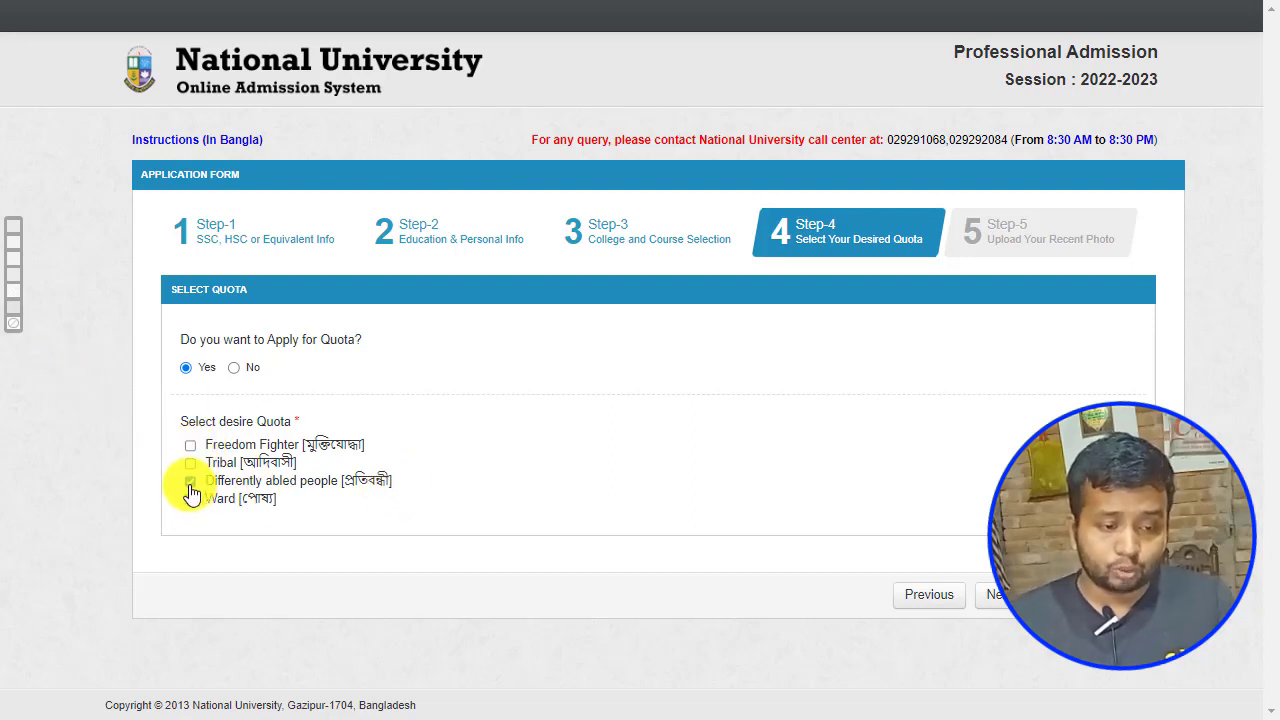
{"action": "left_click", "coordinate": [190, 499]}
{"action": "left_click", "coordinate": [190, 445]}
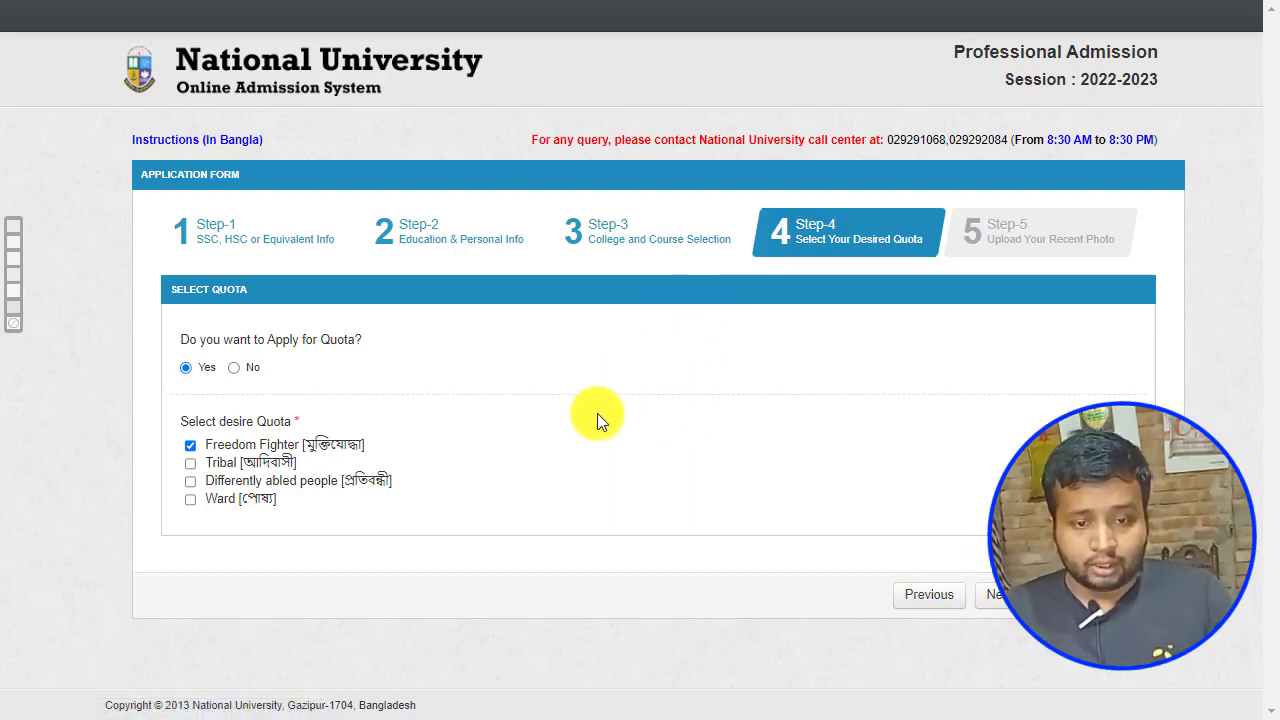
{"action": "left_click", "coordinate": [236, 368]}
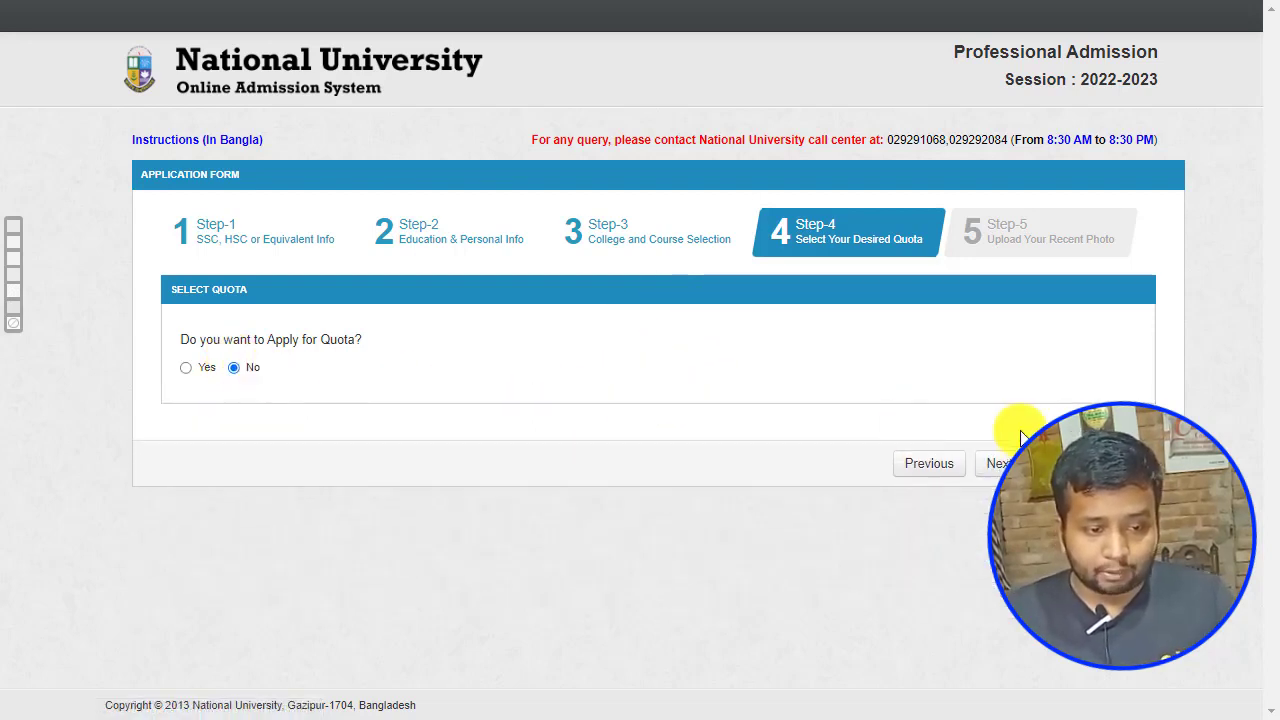
{"action": "left_click", "coordinate": [1008, 462]}
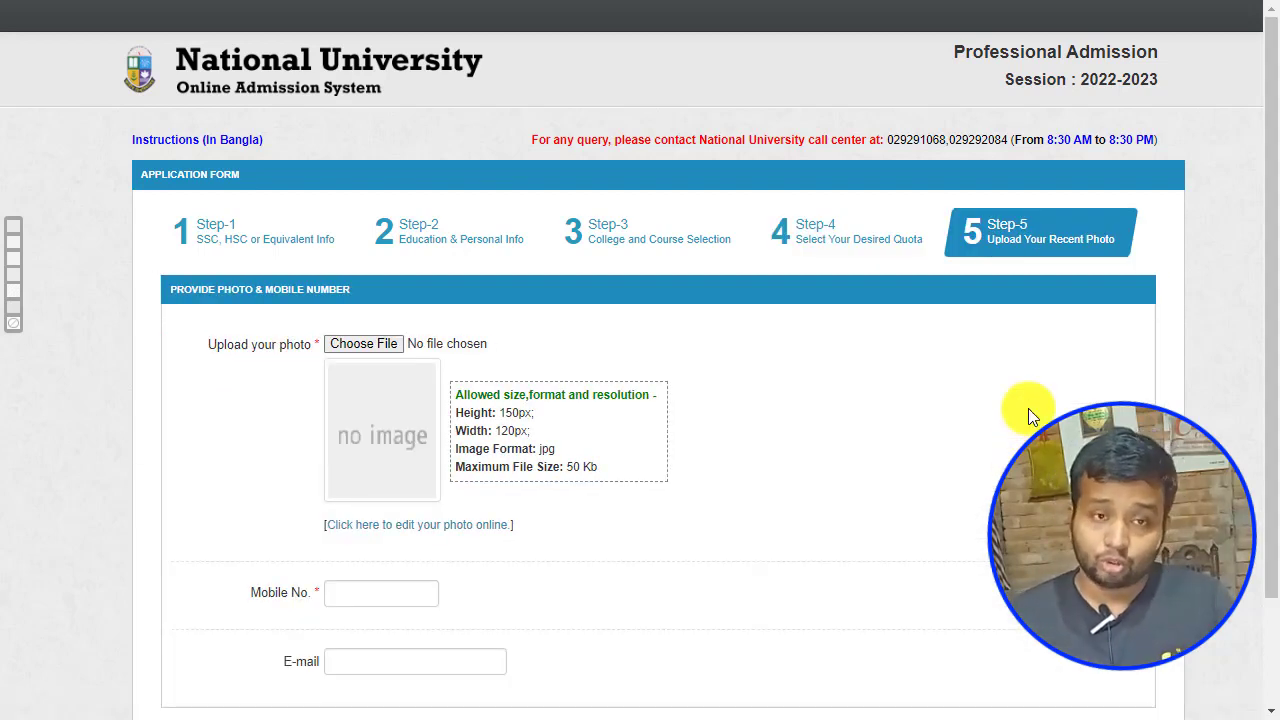
Step: Scroll down the Step-5 photo and mobile number page
{"action": "scroll", "coordinate": [1028, 415], "scroll_direction": "down", "scroll_amount": 2}
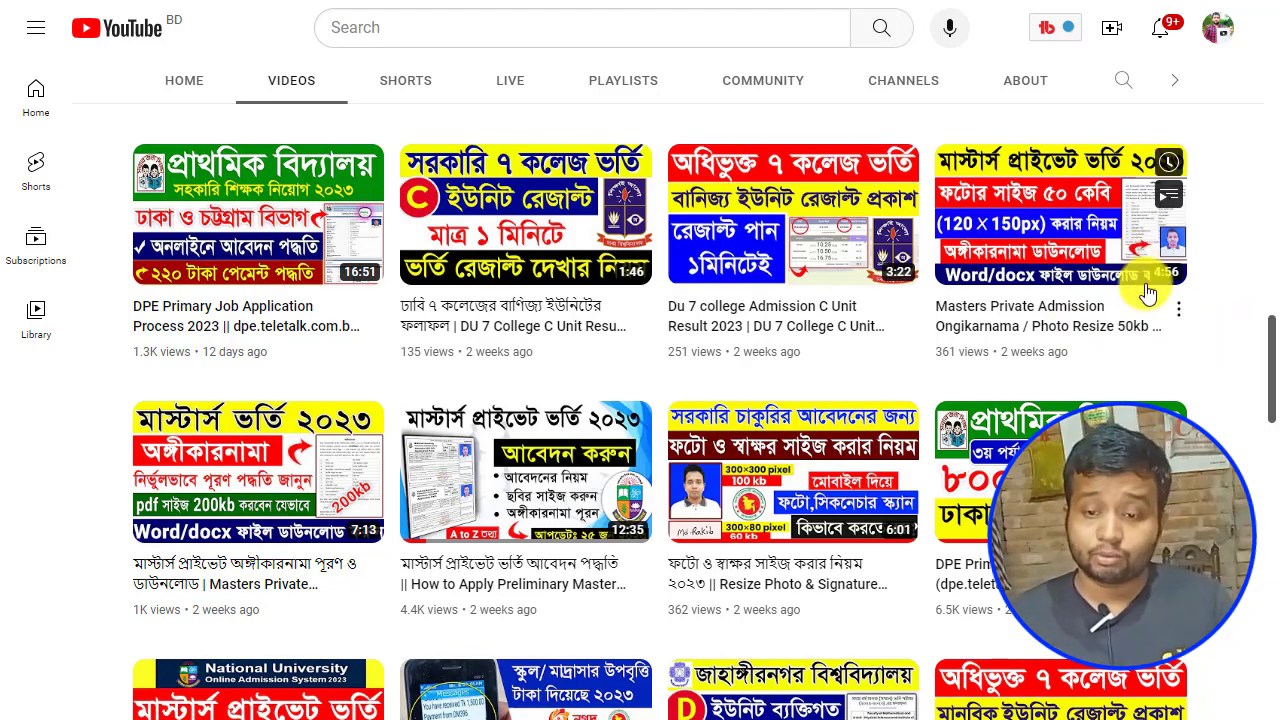
Step: Open the 'Masters Private Admission Ongikarnama / Photo Resize' YouTube video
{"action": "left_click", "coordinate": [1175, 305]}
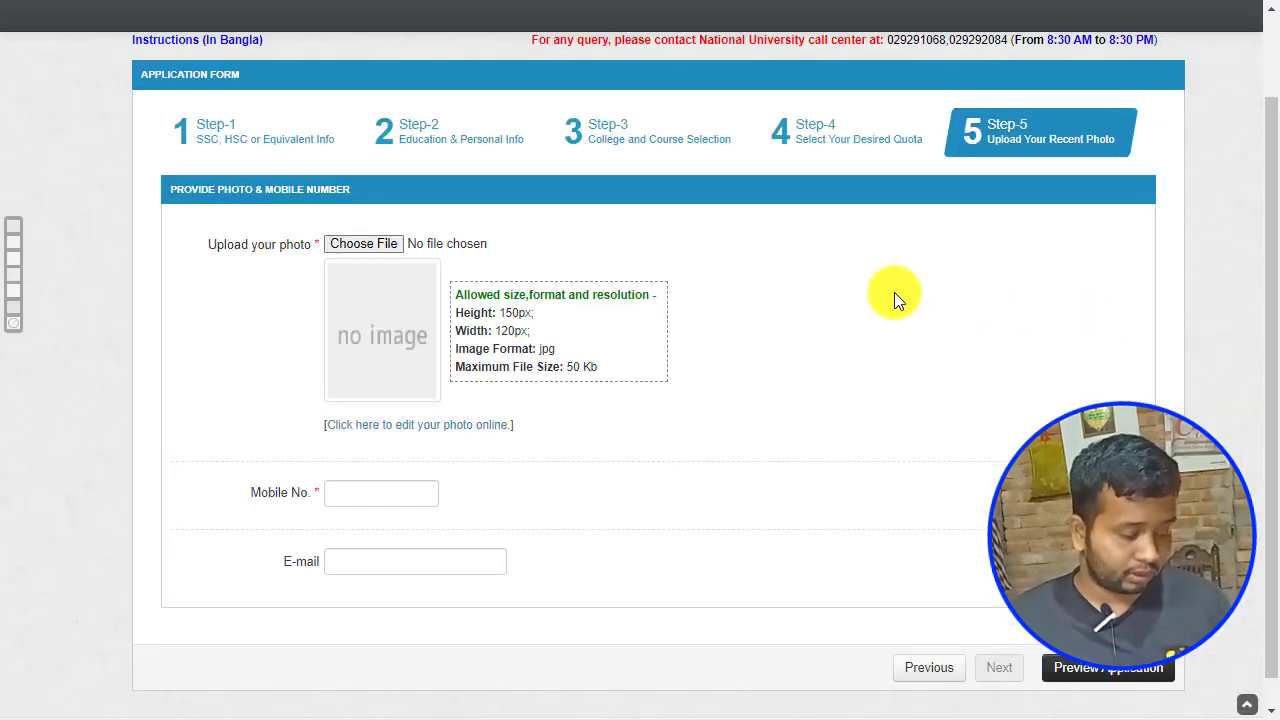
Step: Start choosing the applicant photo and browse the Downloads folder for the 120x150 jpg image
{"action": "left_click", "coordinate": [351, 247]}
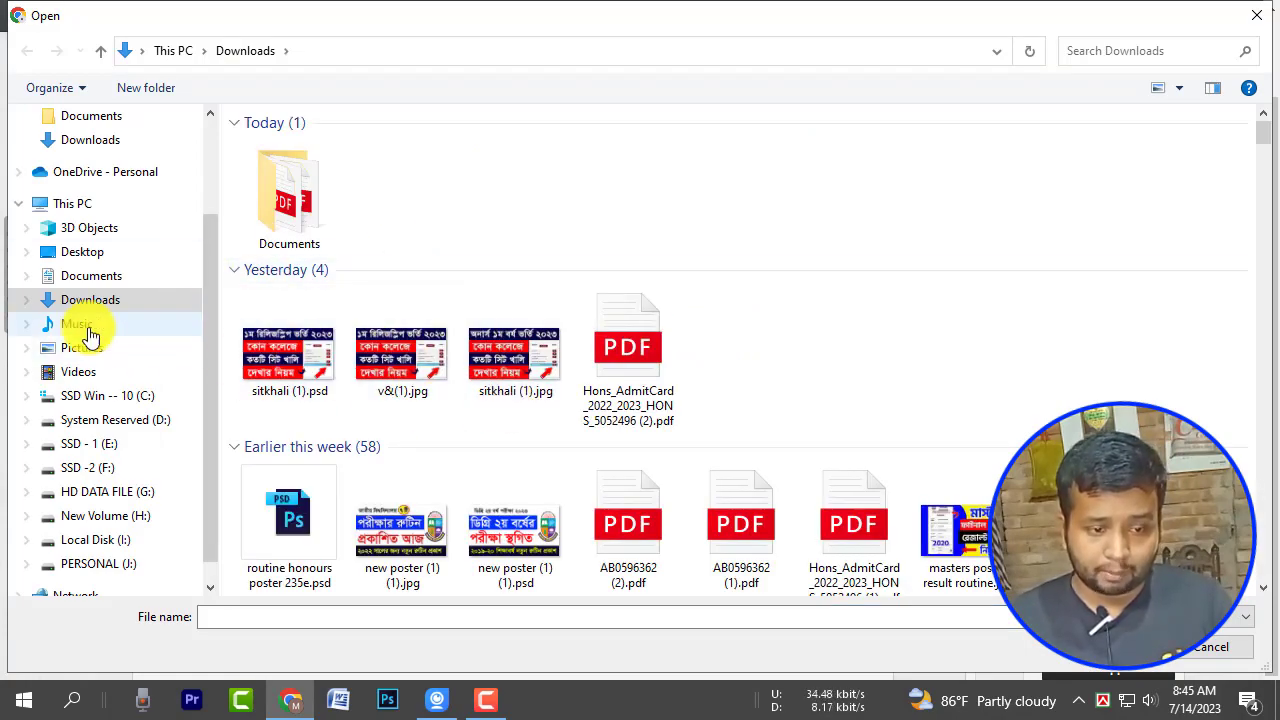
{"action": "scroll", "coordinate": [910, 283], "scroll_direction": "down", "scroll_amount": 10}
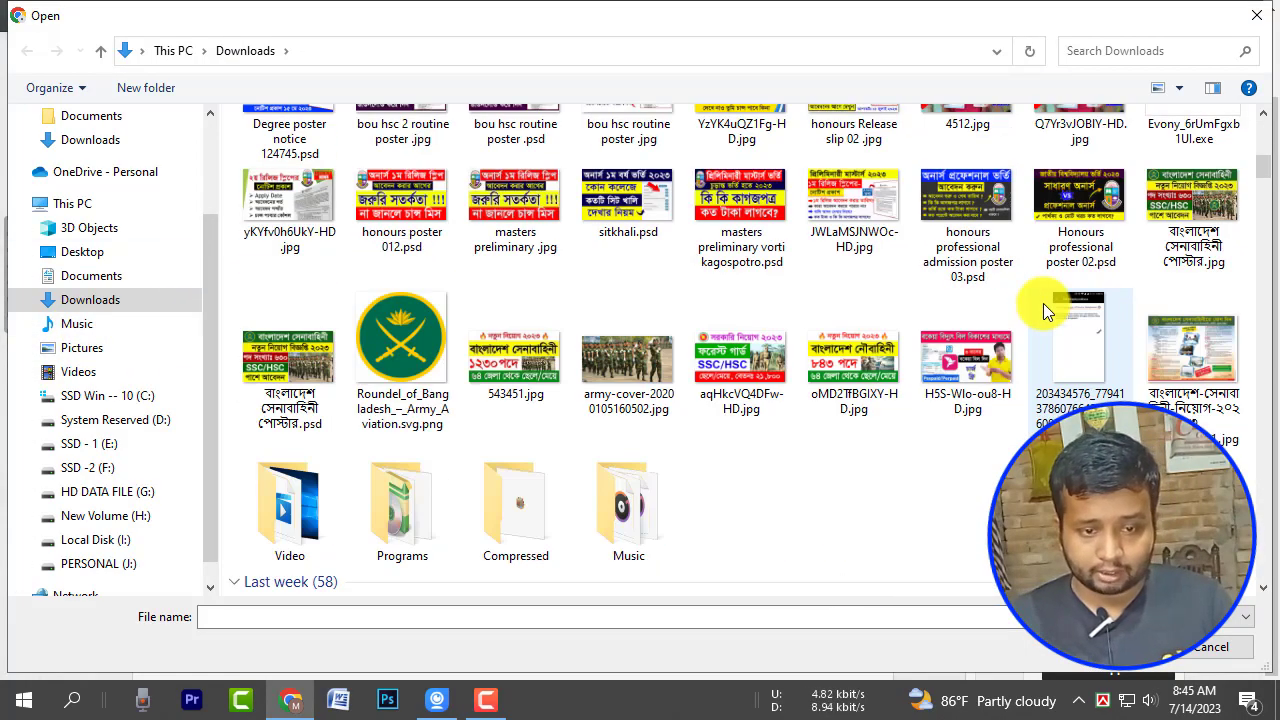
{"action": "scroll", "coordinate": [1043, 303], "scroll_direction": "down", "scroll_amount": 10}
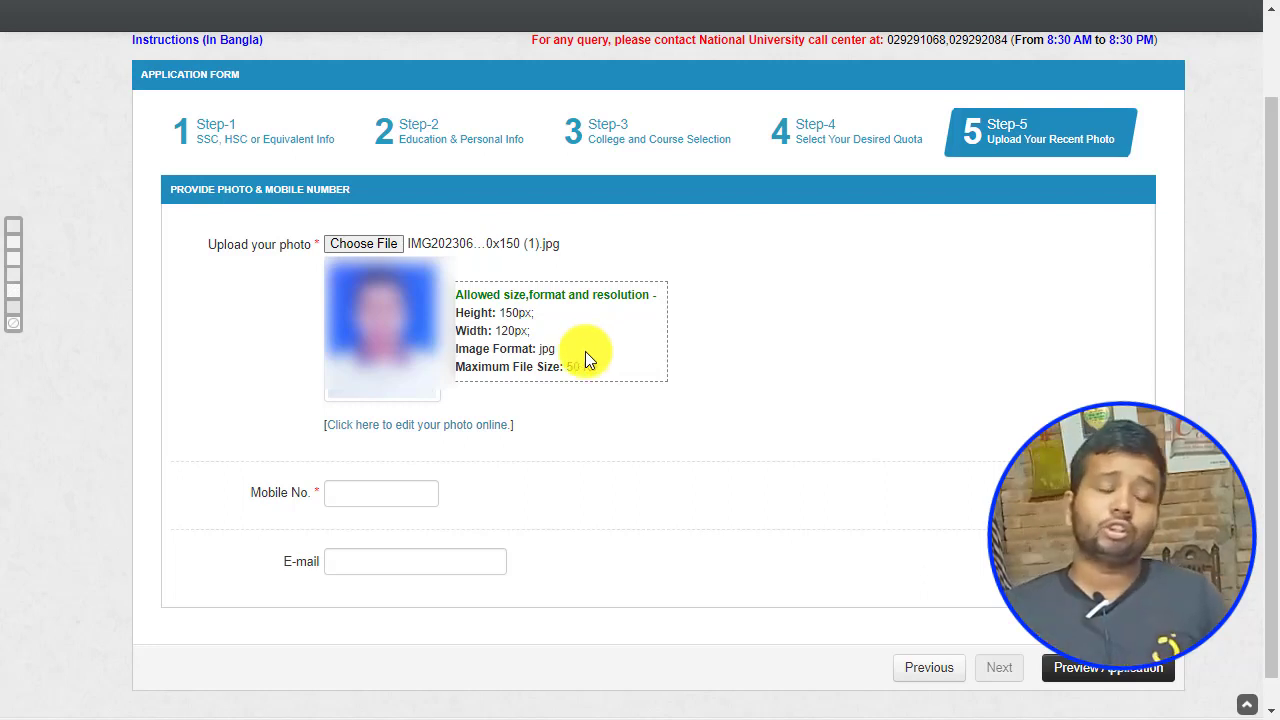
Step: Enter the applicant's mobile number, then bring up the Application Form Preview
{"action": "left_click", "coordinate": [343, 487]}
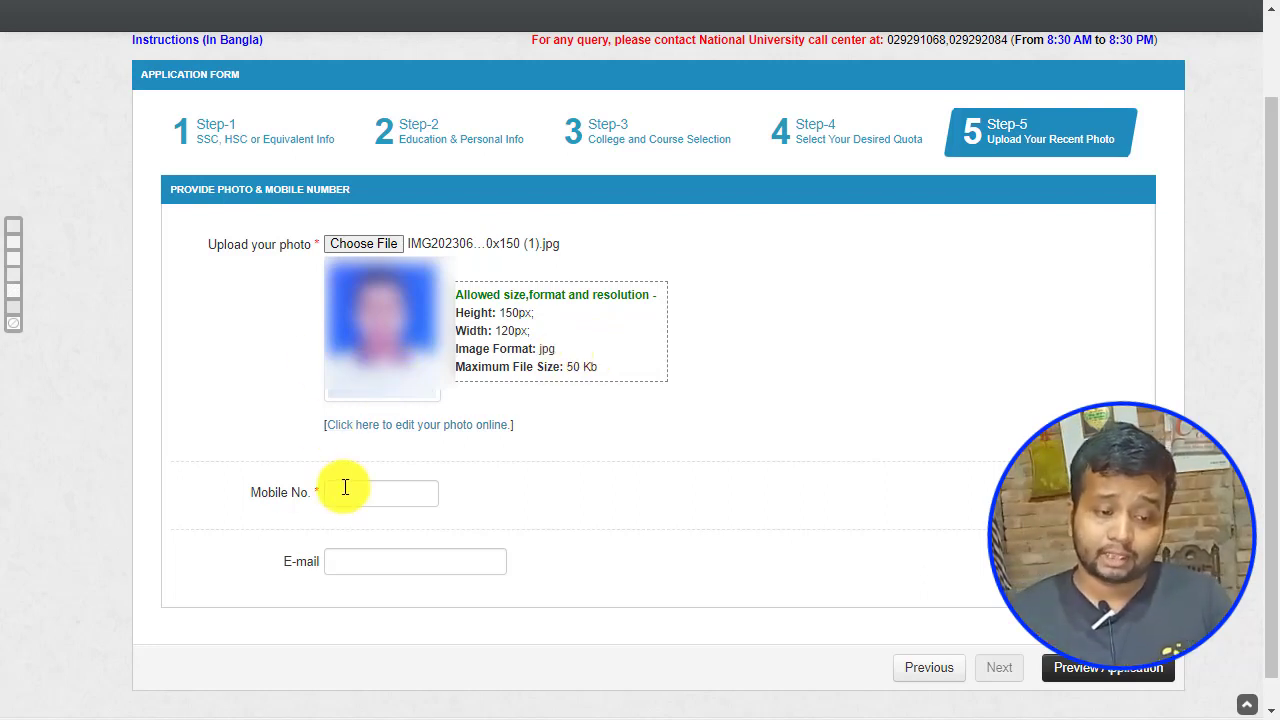
{"action": "type", "text": "0"}
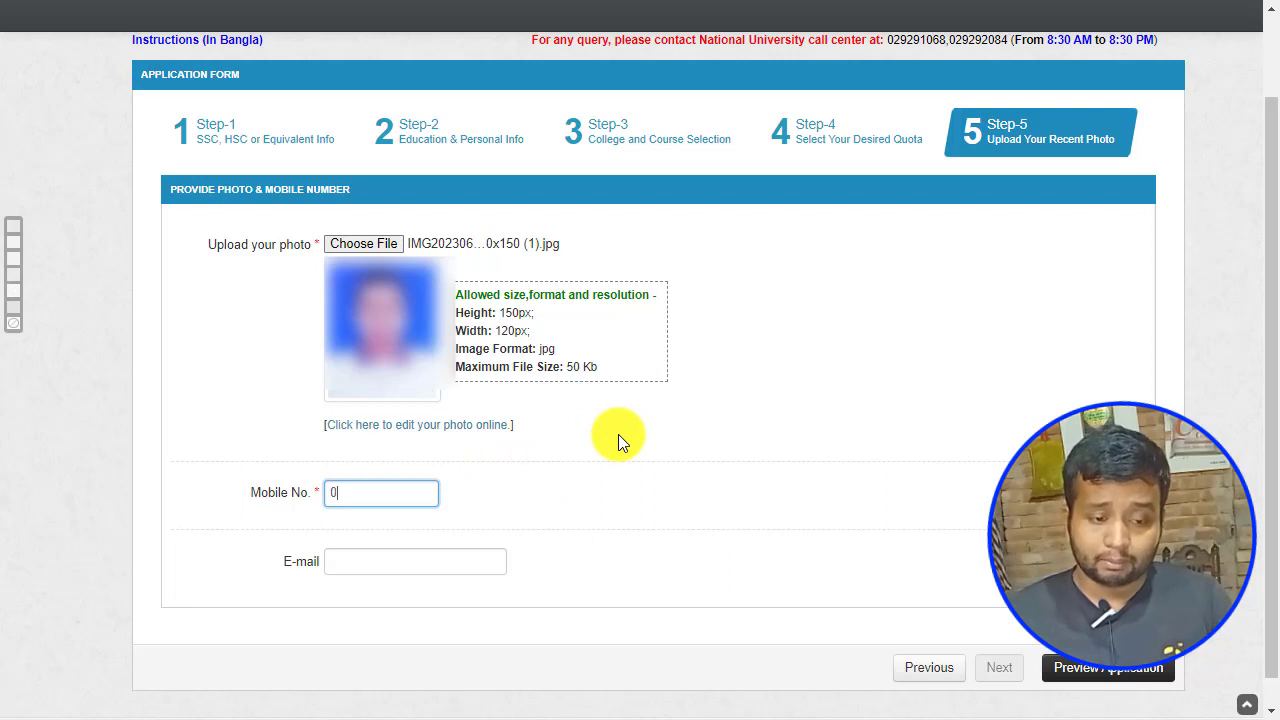
{"action": "type", "text": "170000"}
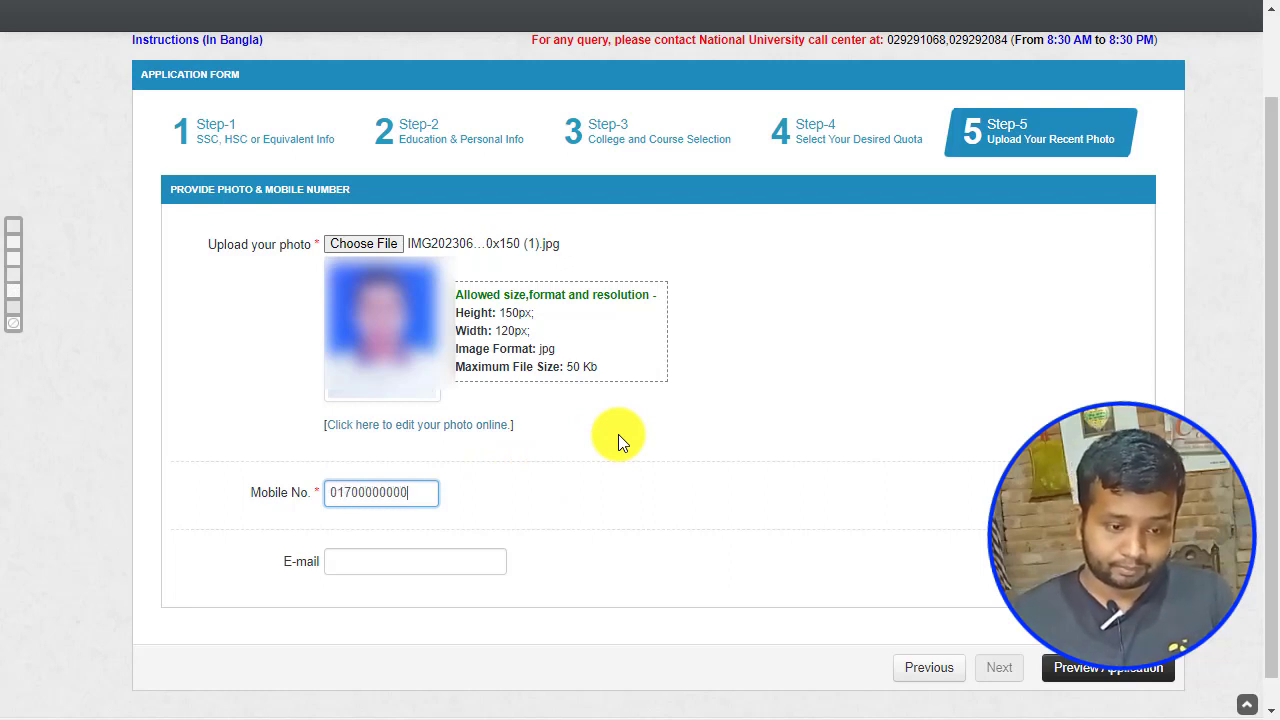
{"action": "type", "text": "0000"}
{"action": "left_click", "coordinate": [619, 436]}
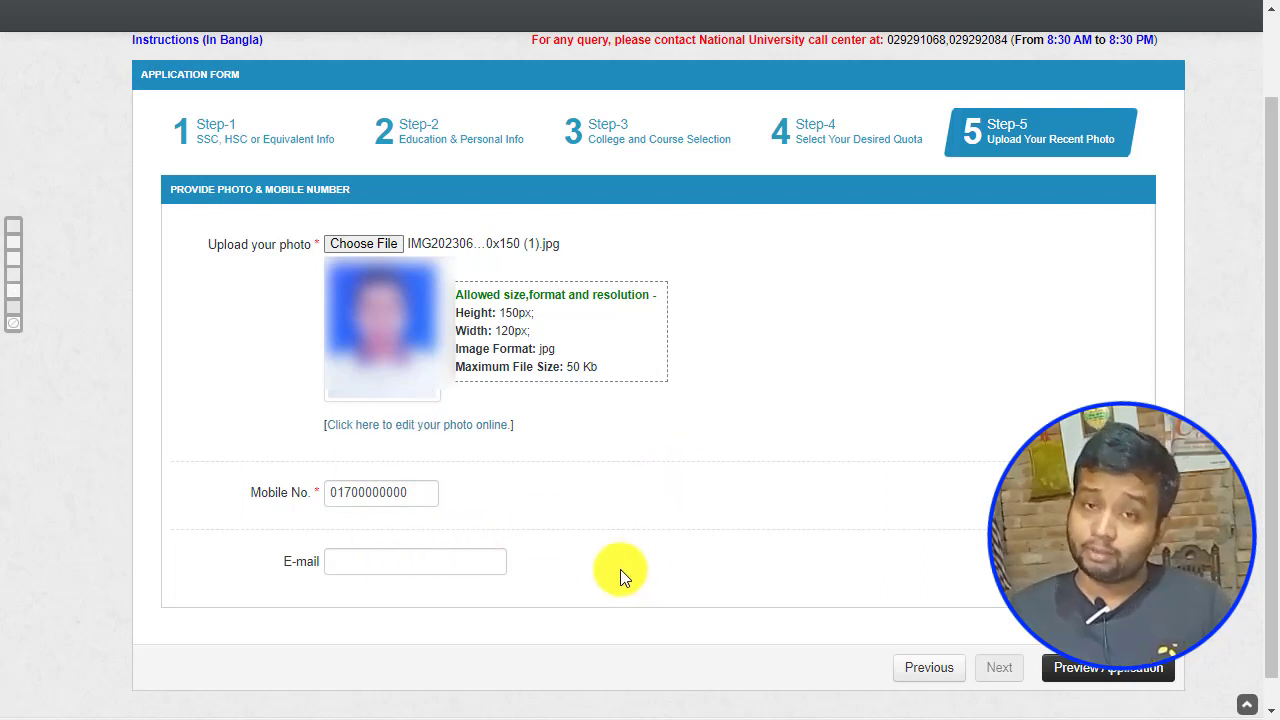
{"action": "left_click", "coordinate": [1118, 678]}
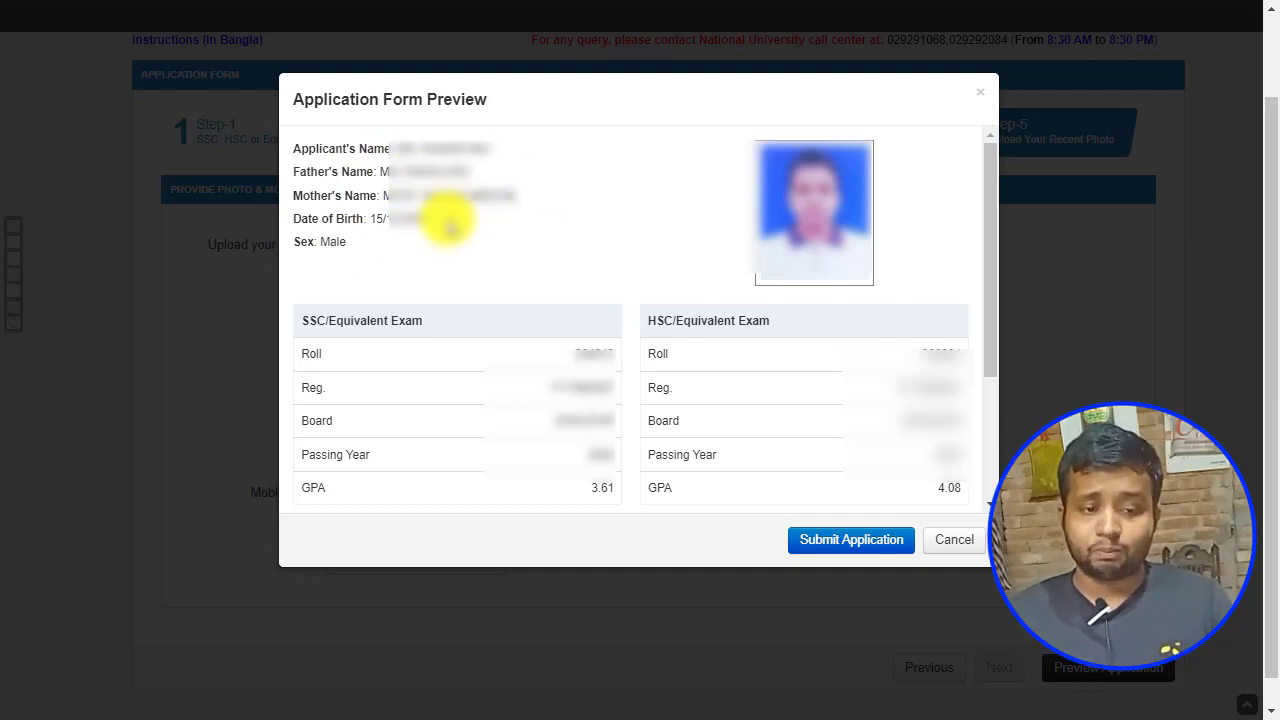
Step: Check the preview's photo, personal details and GPAs 3.61 and 4.08, then submit the application
{"action": "scroll", "coordinate": [670, 300], "scroll_direction": "down", "scroll_amount": 3}
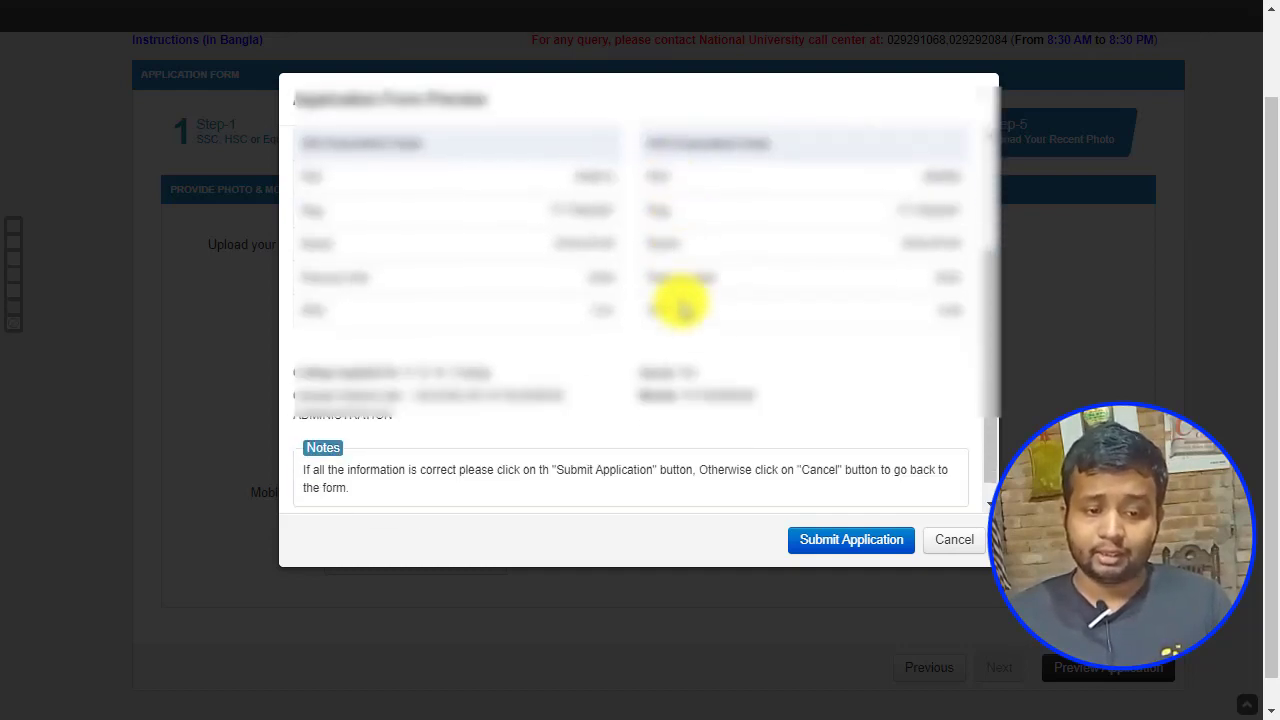
{"action": "scroll", "coordinate": [683, 305], "scroll_direction": "up", "scroll_amount": 1}
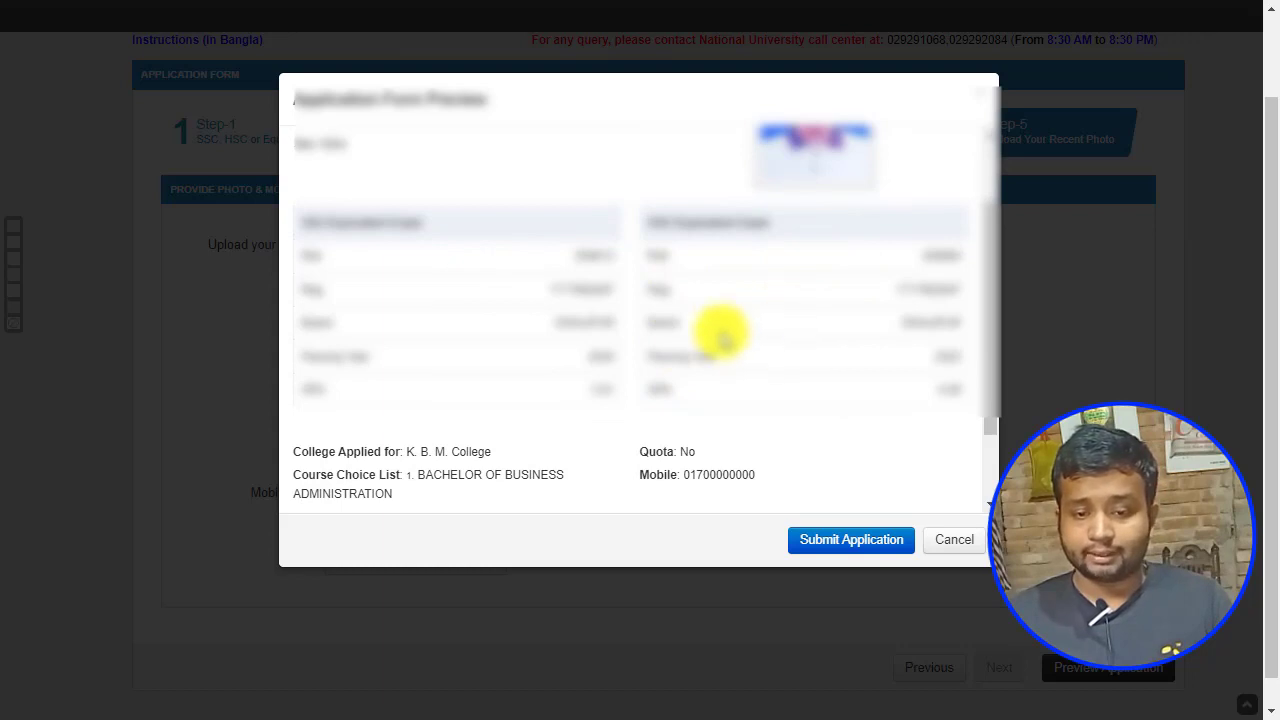
{"action": "scroll", "coordinate": [600, 270], "scroll_direction": "down", "scroll_amount": 2}
{"action": "scroll", "coordinate": [690, 240], "scroll_direction": "down", "scroll_amount": 1}
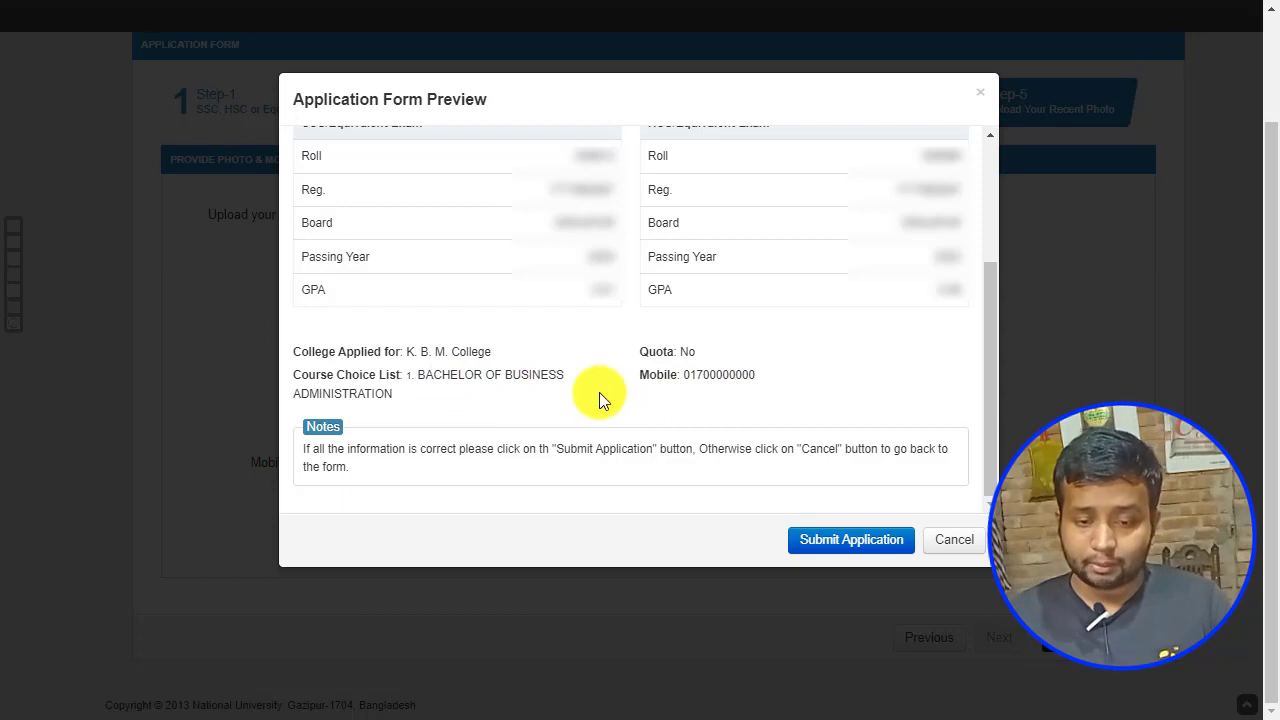
{"action": "mouse_move", "coordinate": [637, 5]}
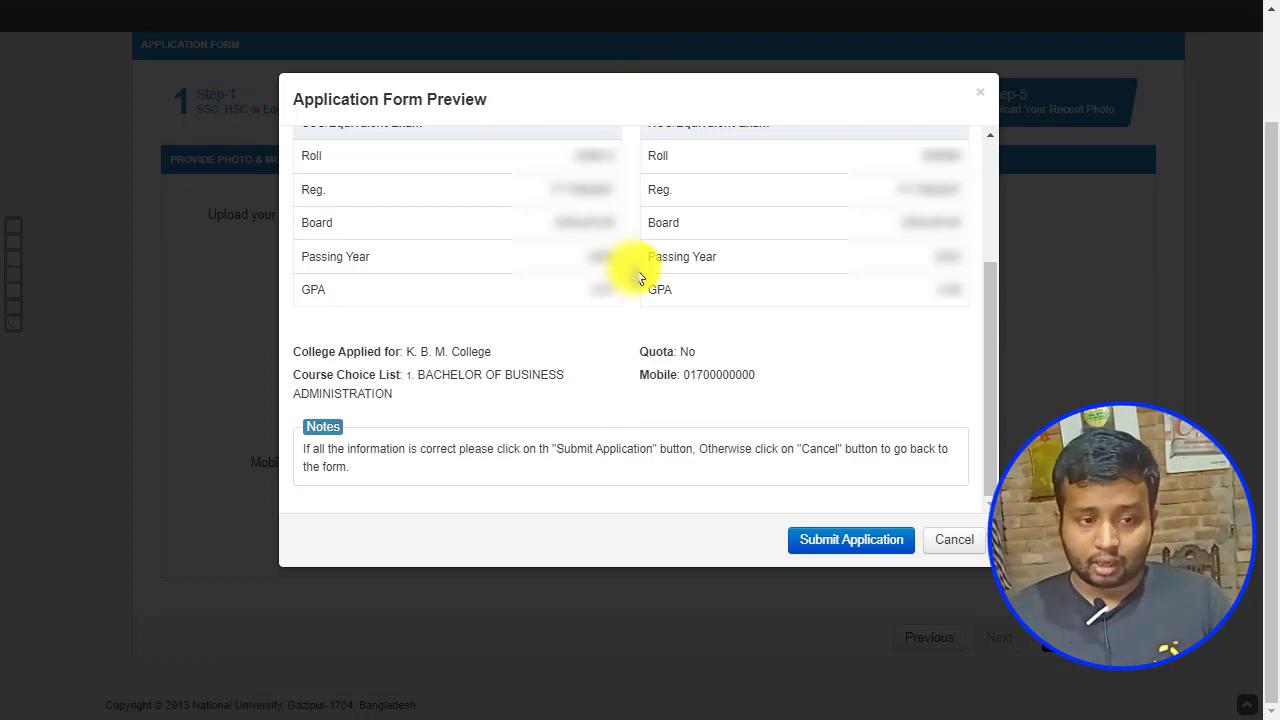
{"action": "left_click", "coordinate": [832, 541]}
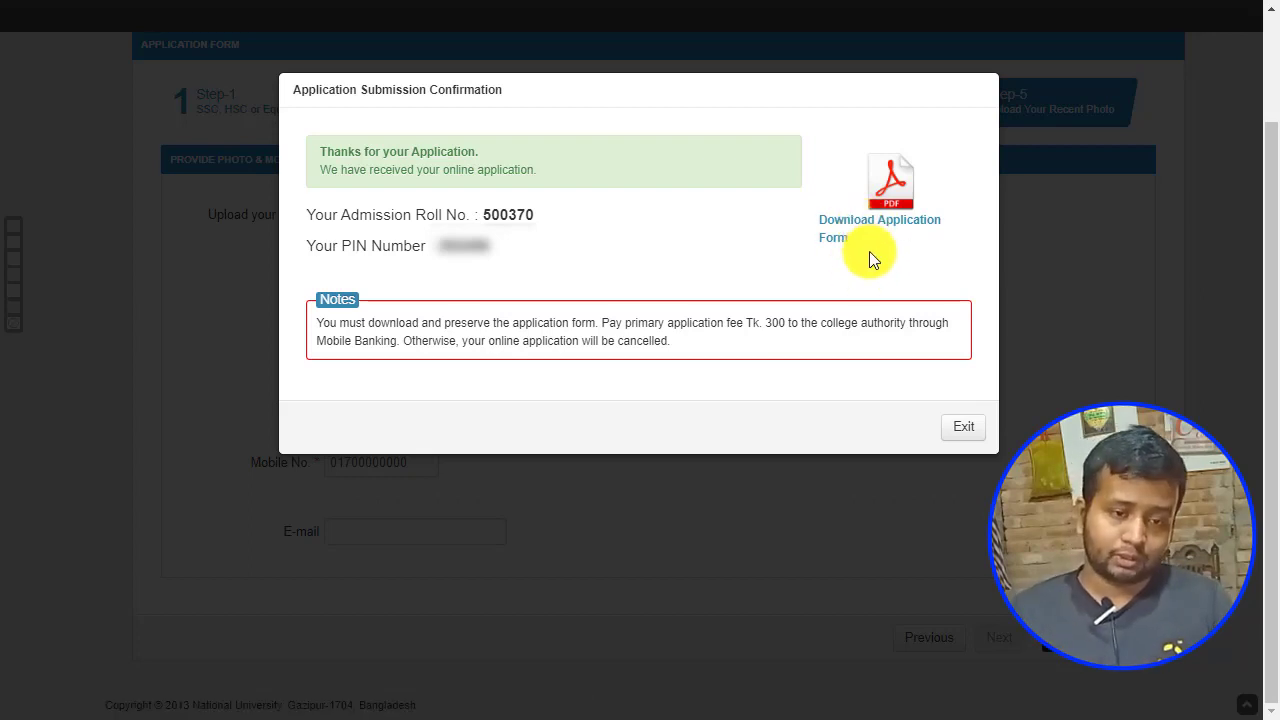
Step: Download the application form PDF and open it with Google Chrome
{"action": "left_click", "coordinate": [636, 439]}
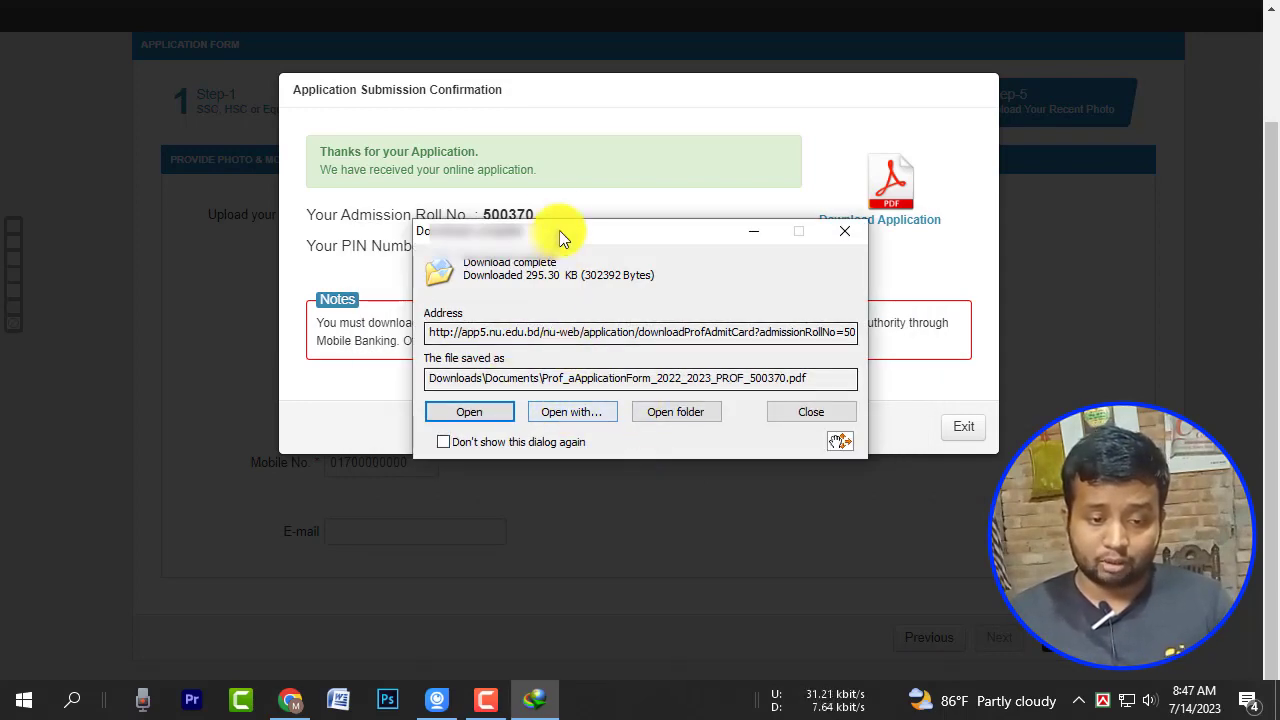
{"action": "left_click", "coordinate": [585, 415]}
{"action": "left_click", "coordinate": [560, 519]}
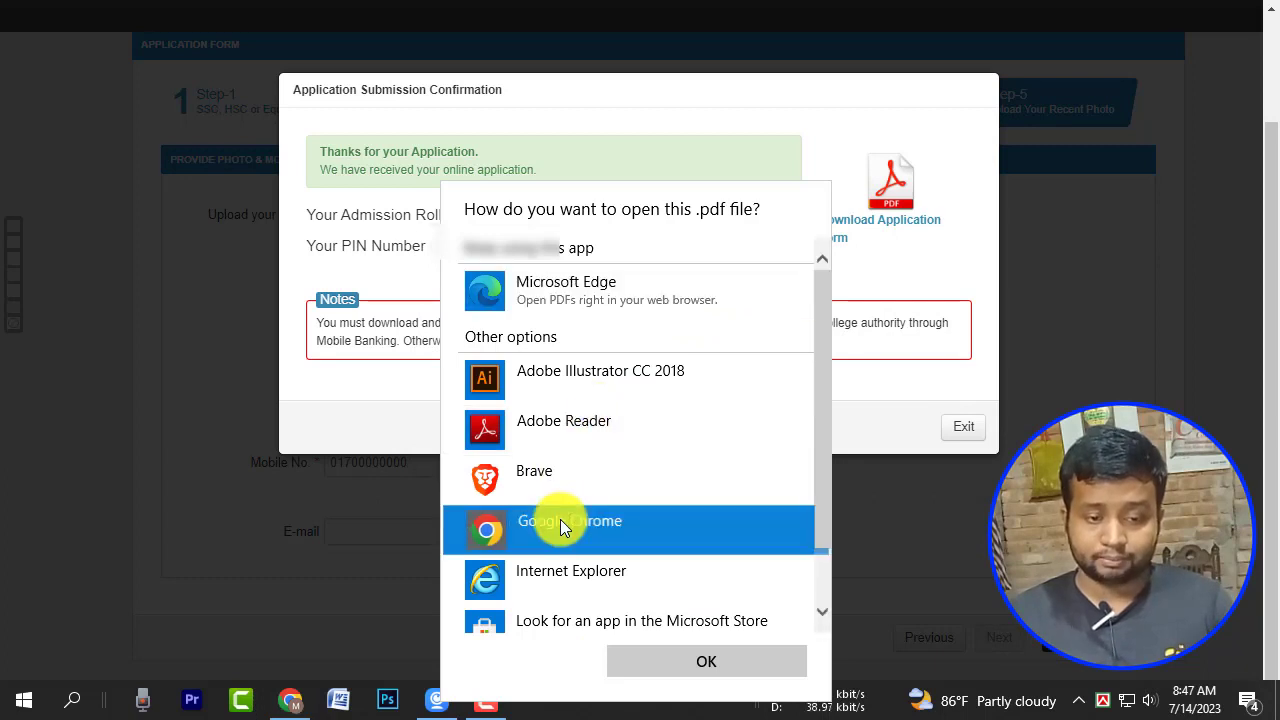
{"action": "left_click", "coordinate": [679, 665]}
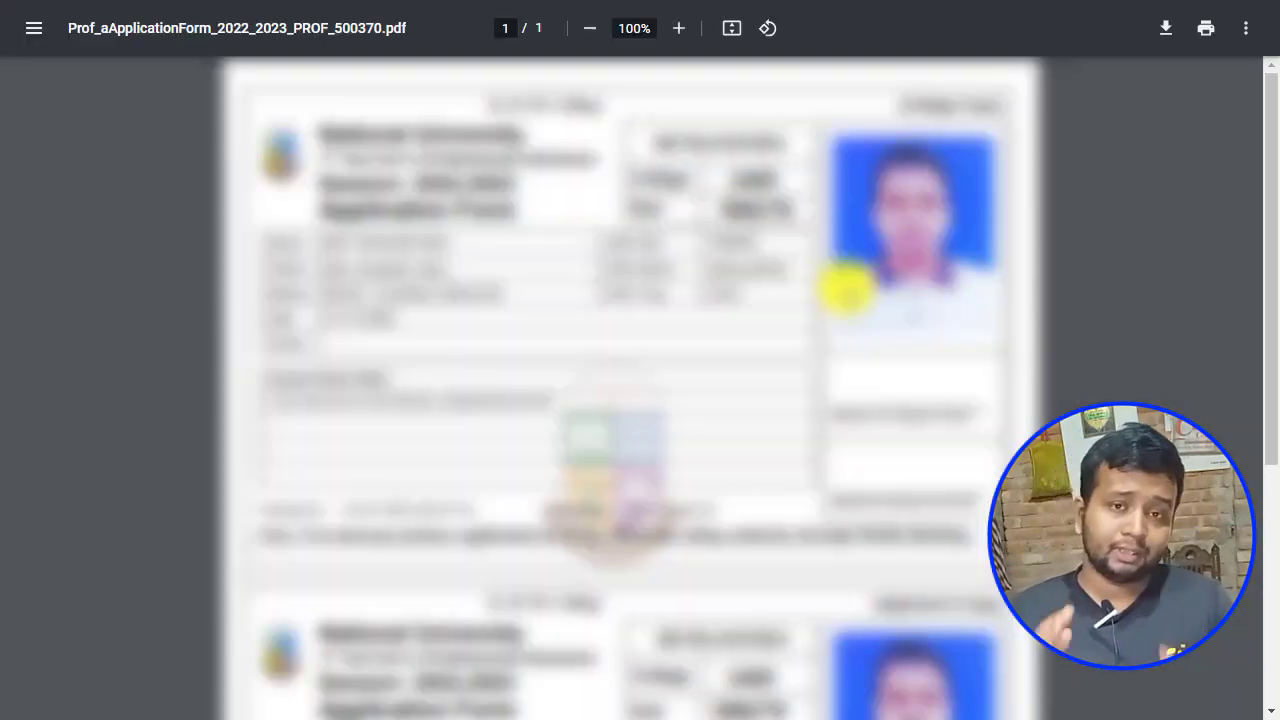
{"action": "scroll", "coordinate": [846, 290], "scroll_direction": "down", "scroll_amount": 4}
{"action": "scroll", "coordinate": [835, 343], "scroll_direction": "down", "scroll_amount": 1}
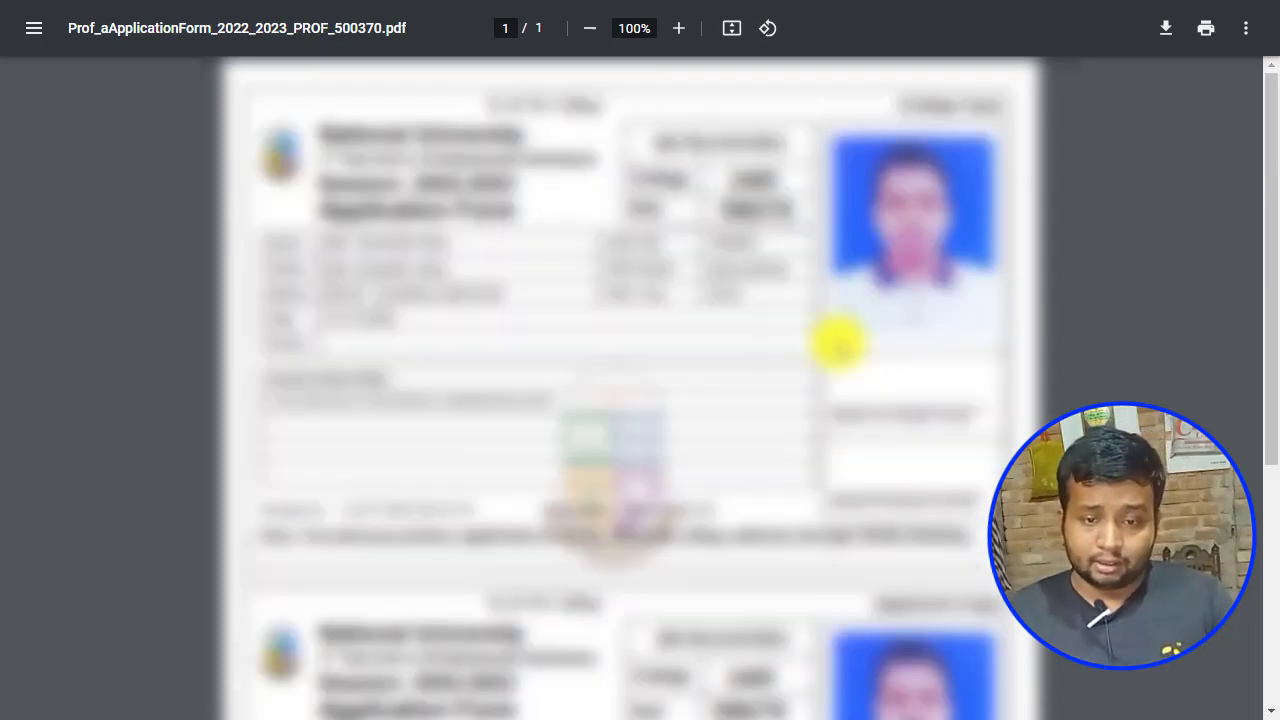
{"action": "scroll", "coordinate": [1169, 375], "scroll_direction": "down", "scroll_amount": 4}
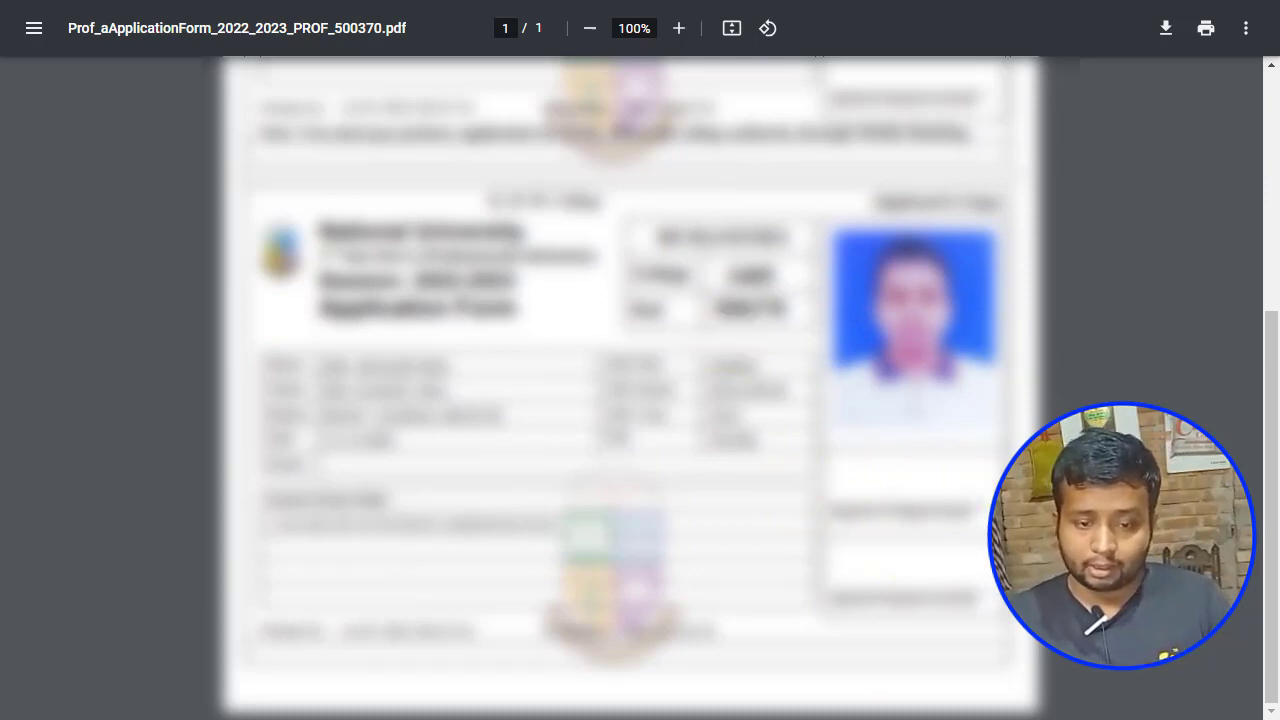
{"action": "scroll", "coordinate": [1130, 450], "scroll_direction": "up", "scroll_amount": 5}
{"action": "scroll", "coordinate": [640, 390], "scroll_direction": "down", "scroll_amount": 4}
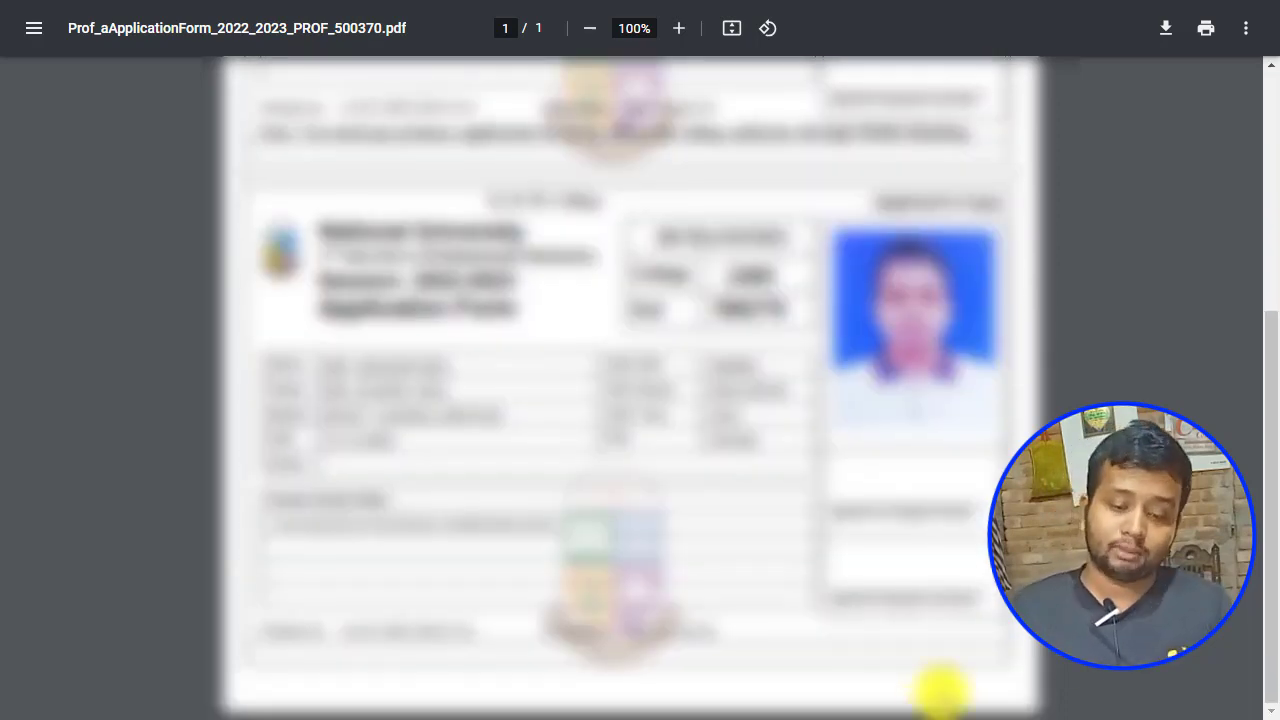
{"action": "scroll", "coordinate": [943, 691], "scroll_direction": "down", "scroll_amount": 1}
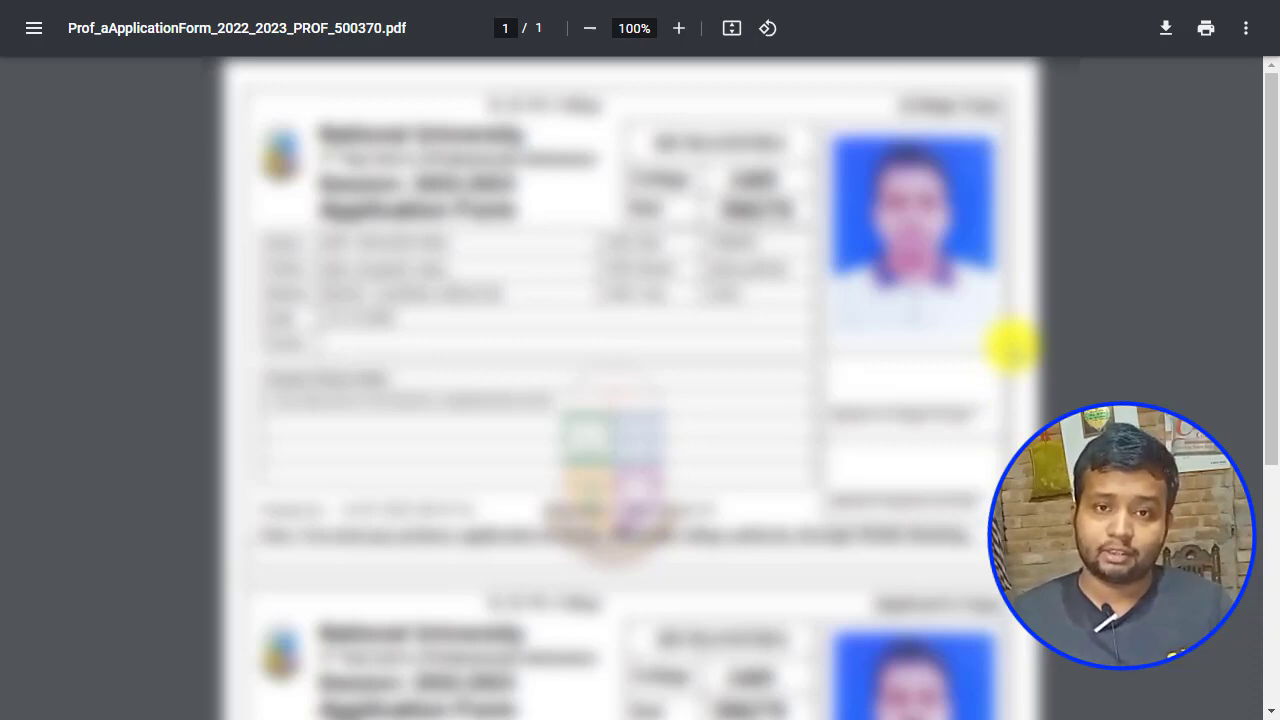
{"action": "scroll", "coordinate": [1011, 343], "scroll_direction": "down", "scroll_amount": 4}
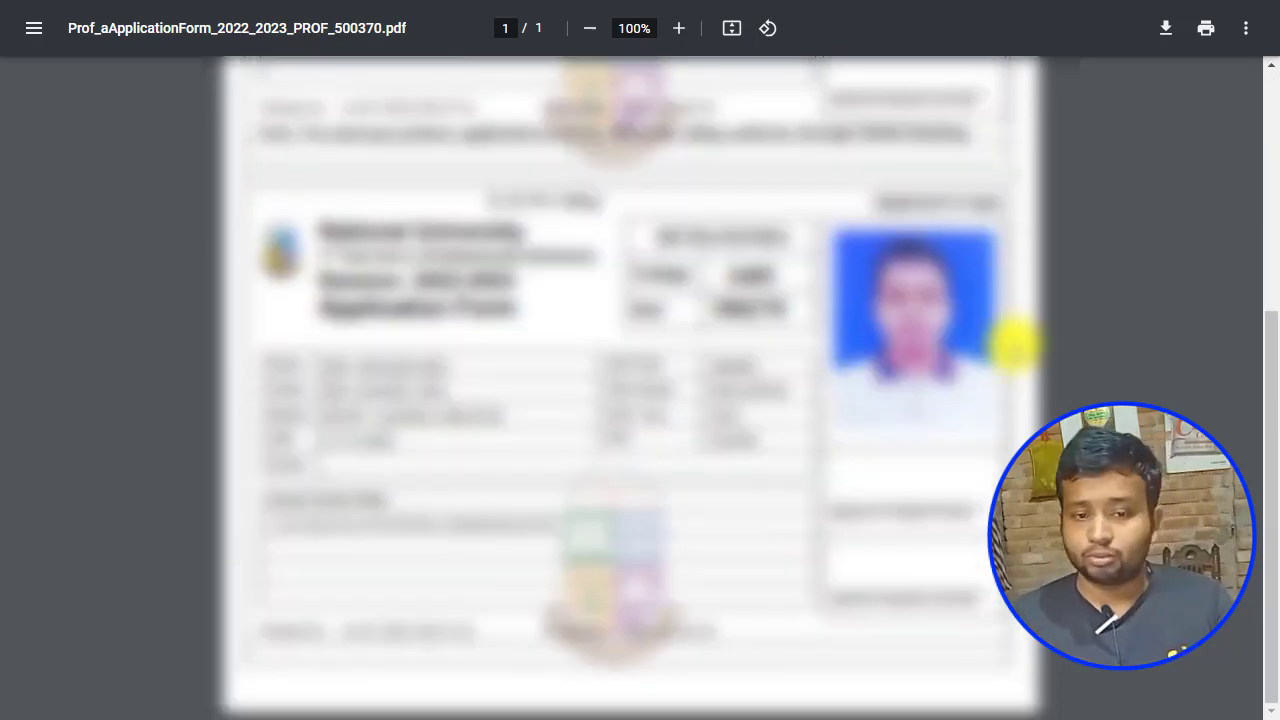
{"action": "scroll", "coordinate": [1129, 391], "scroll_direction": "up", "scroll_amount": 4}
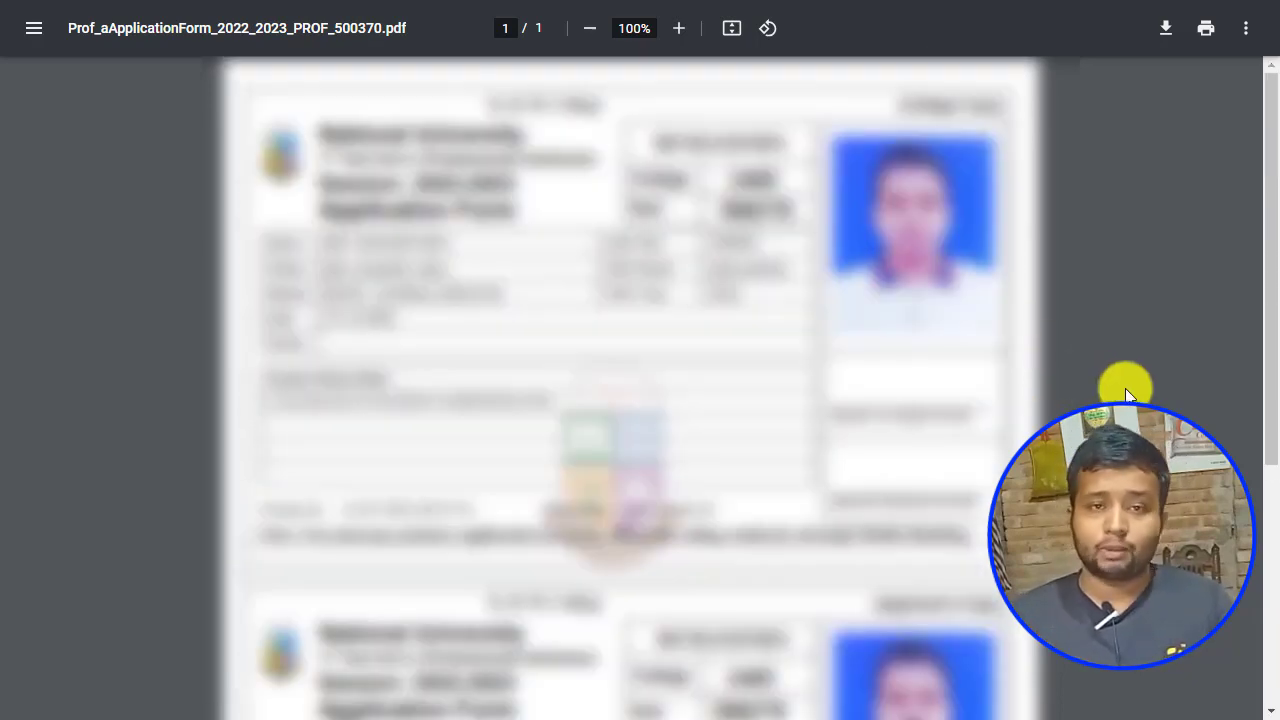